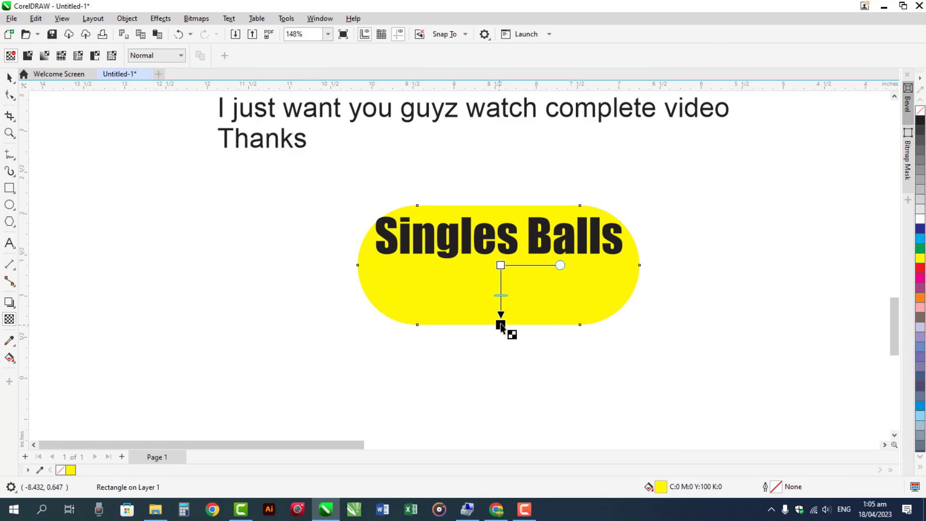
Step: Shrink the yellow rounded badge's height to about 0.72 inches so it fits around the Singles Balls text
key("space")
left_click(540, 305)
left_click(512, 306)
left_click_drag(499, 331, 498, 268)
left_click(507, 311)
Step: Nudge the Singles Balls text slightly upward within the yellow badge
left_click(497, 223)
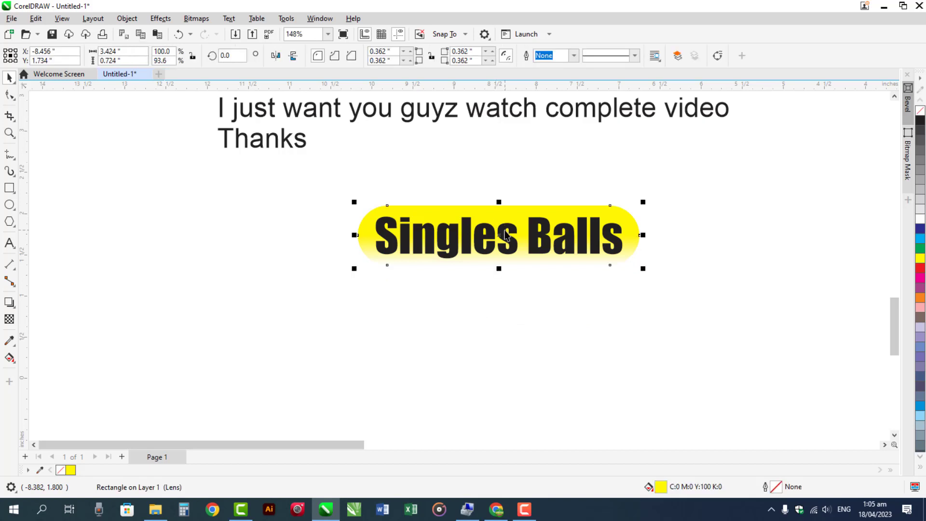
key("Up")
key("Up")
key("Up")
key("Up")
key("Up")
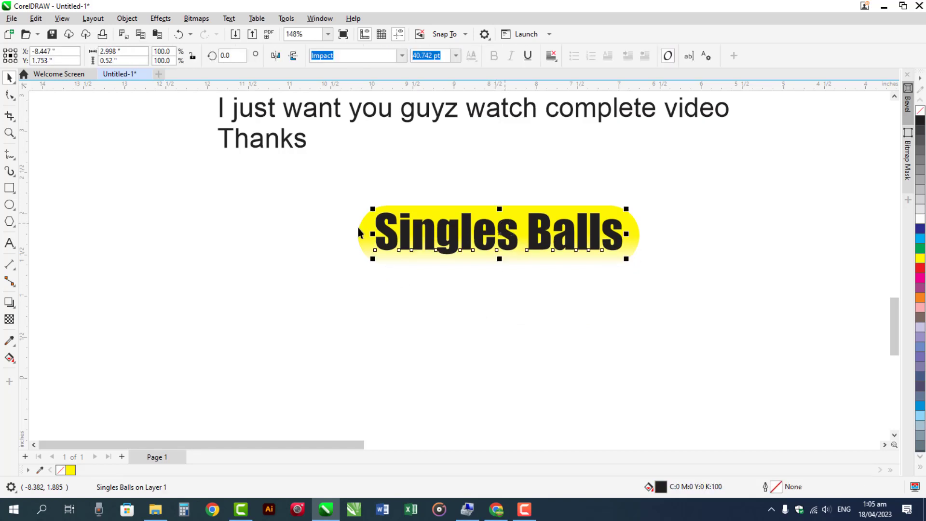
Step: Place a duplicate of the Singles Balls text in the empty area below the yellow badge
left_click(370, 208)
left_click_drag(406, 233, 234, 311)
right_click(233, 311)
Step: Replace the whole wording of the duplicated text below the badge with "3"
double_click(234, 311)
double_click(234, 313)
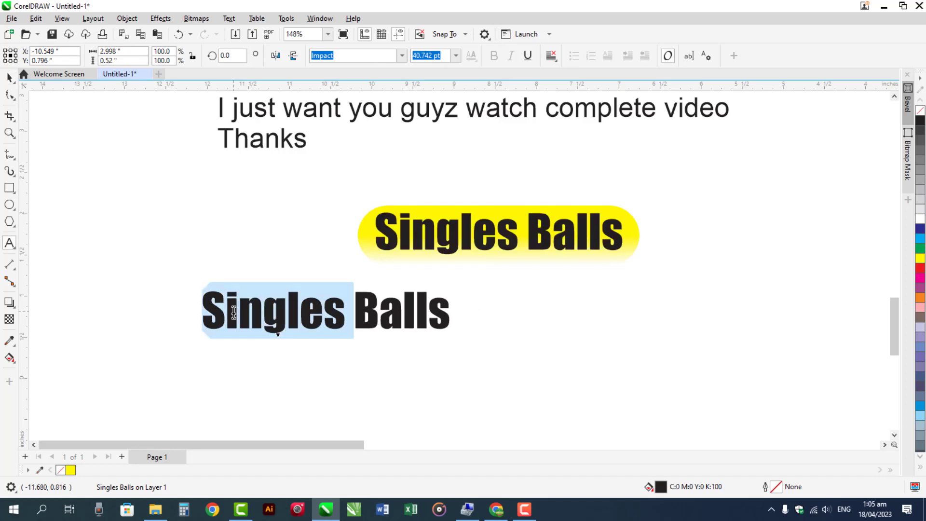
type("3")
key("ctrl+space")
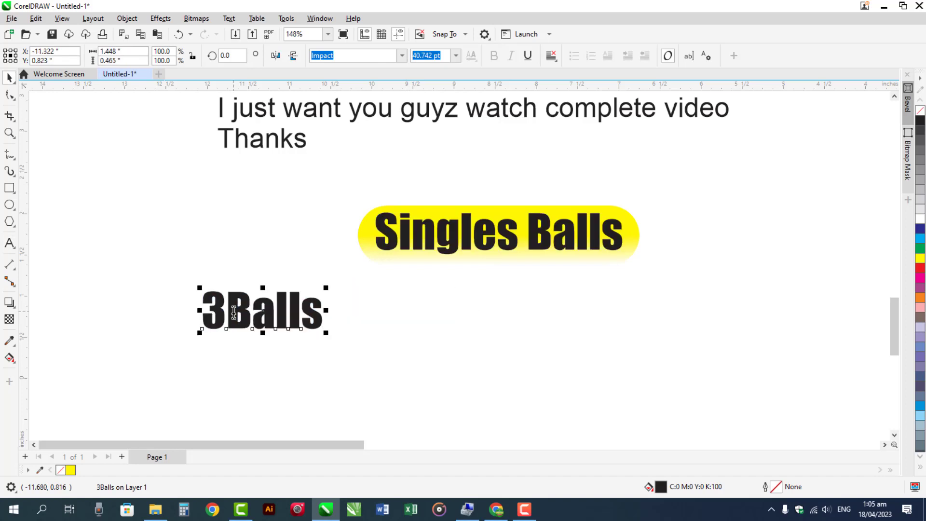
key("ctrl+space")
key("BackSpace")
key("BackSpace")
key("BackSpace")
key("BackSpace")
key("BackSpace")
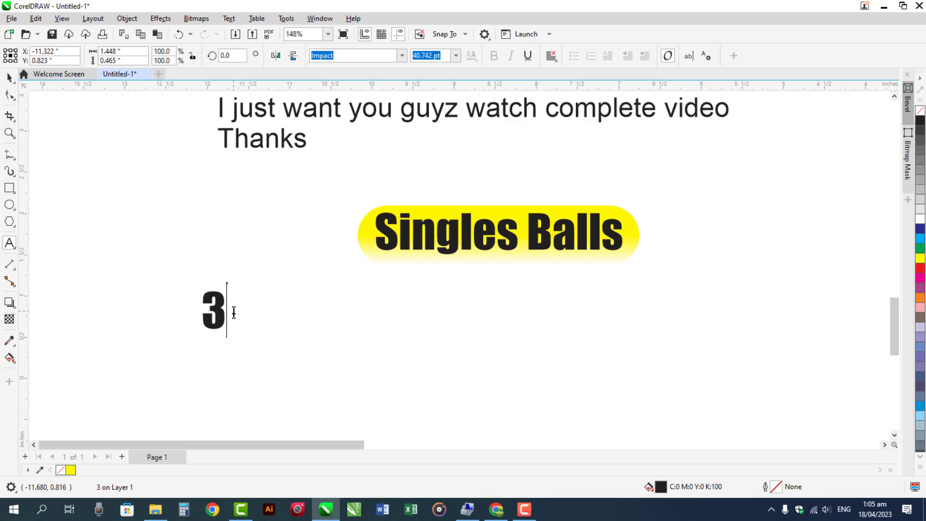
key("ctrl+space")
left_click(374, 293)
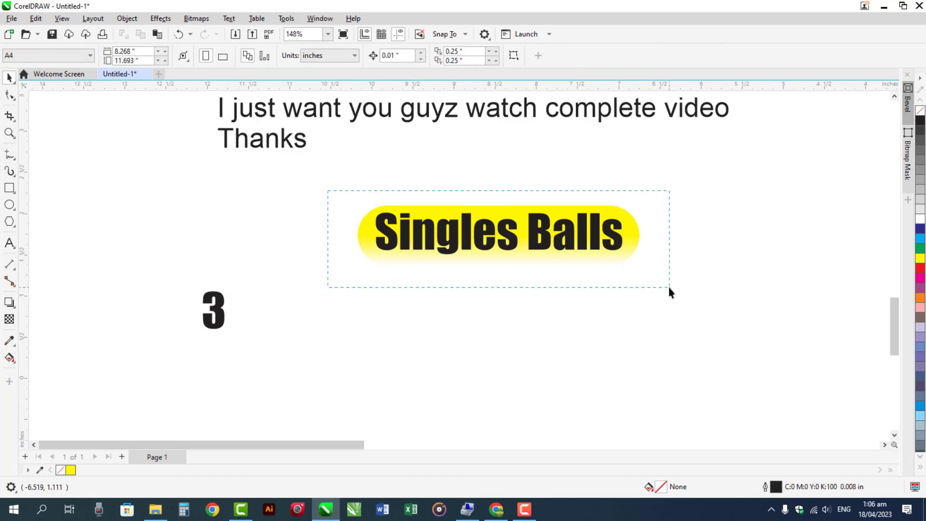
Step: Shift the yellow badge with its text above the 3, and place a duplicate of both to its right
left_click_drag(668, 288, 668, 289)
left_click_drag(515, 245, 649, 298)
right_click(648, 292)
left_click(652, 305)
Step: Change the duplicate badge's text to "uk49s Teatime" and scale it to about 35.5 pt to fit inside
double_click(646, 247)
double_click(646, 246)
type("ukBalls")
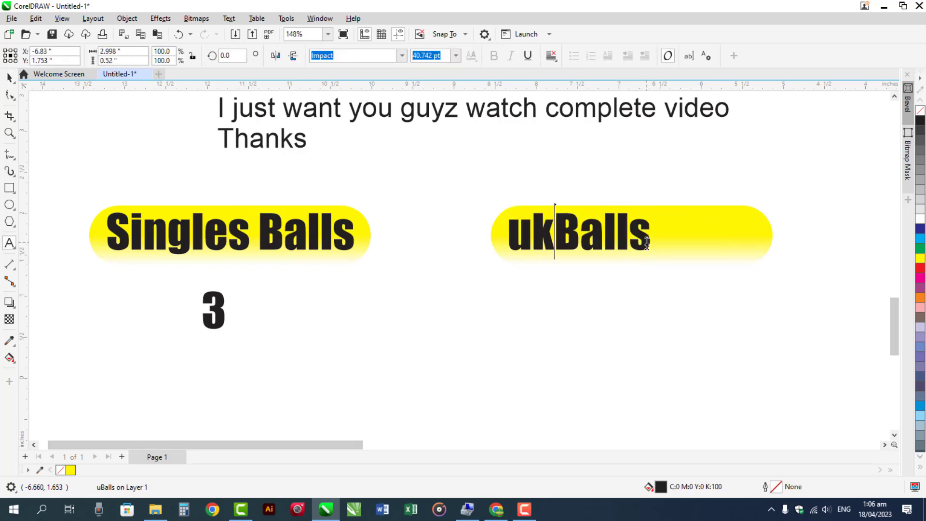
key("Delete")
key("Delete")
key("Delete")
key("Delete")
key("Delete")
type("4")
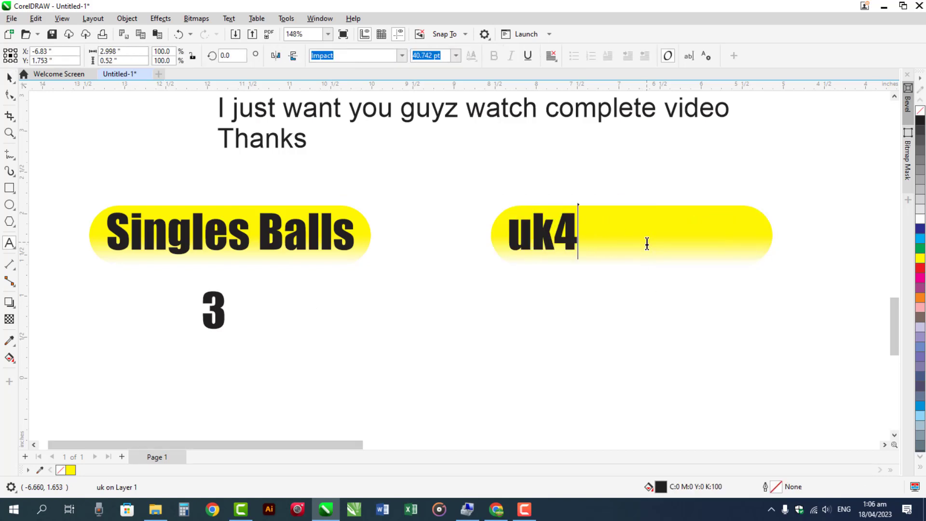
type("9s Tea")
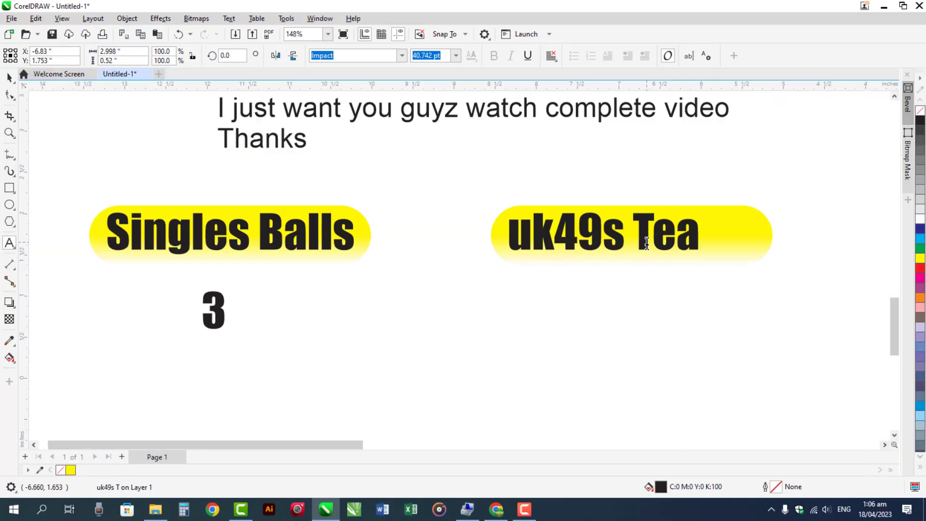
type("time")
key("ctrl+space")
left_click_drag(787, 259, 751, 264)
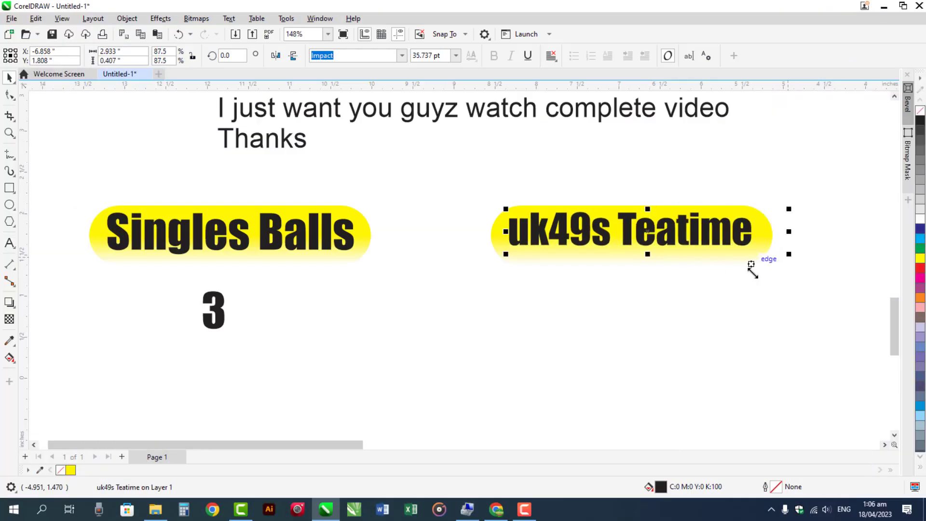
Step: Fill the duplicate badge with red, and centre its text inside the badge with a white fill
left_click(765, 238)
left_click(919, 267)
left_click(742, 239)
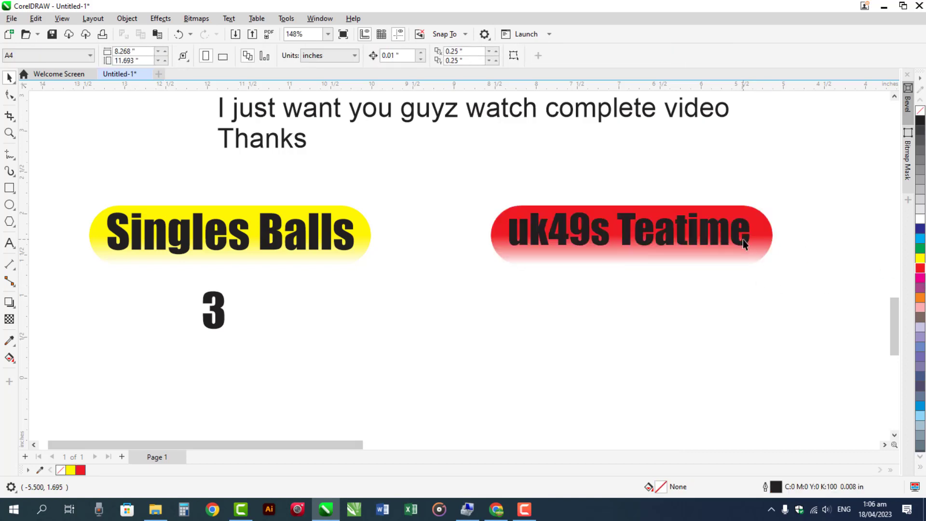
left_click(751, 241)
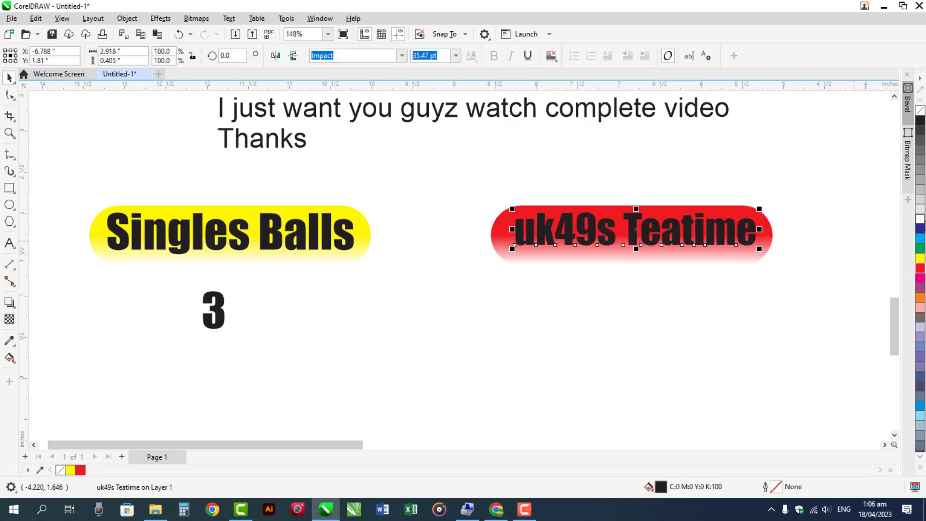
left_click(920, 219)
Step: Capitalise the first letter of the red badge's text so it reads "Uk49s Teatime"
double_click(545, 247)
key("shift+Left")
key("shift+Left")
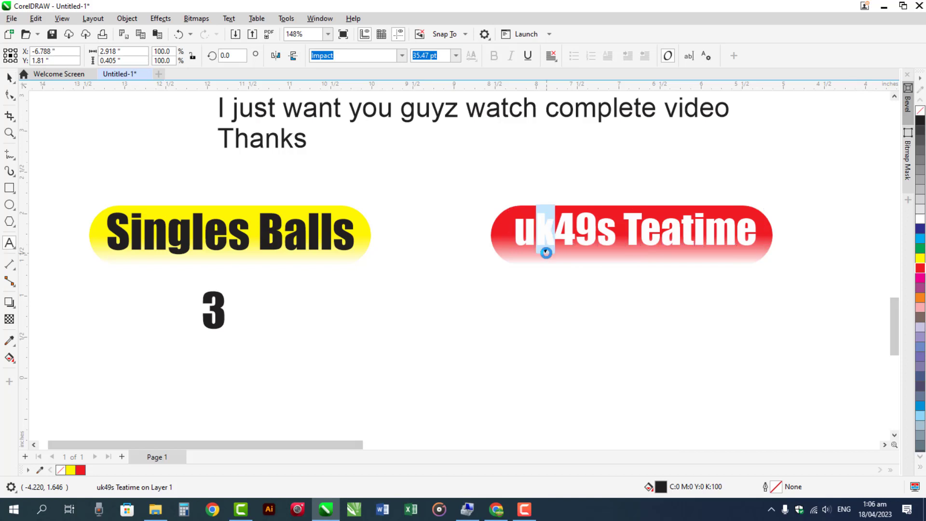
type("UK")
key("BackSpace")
type("k")
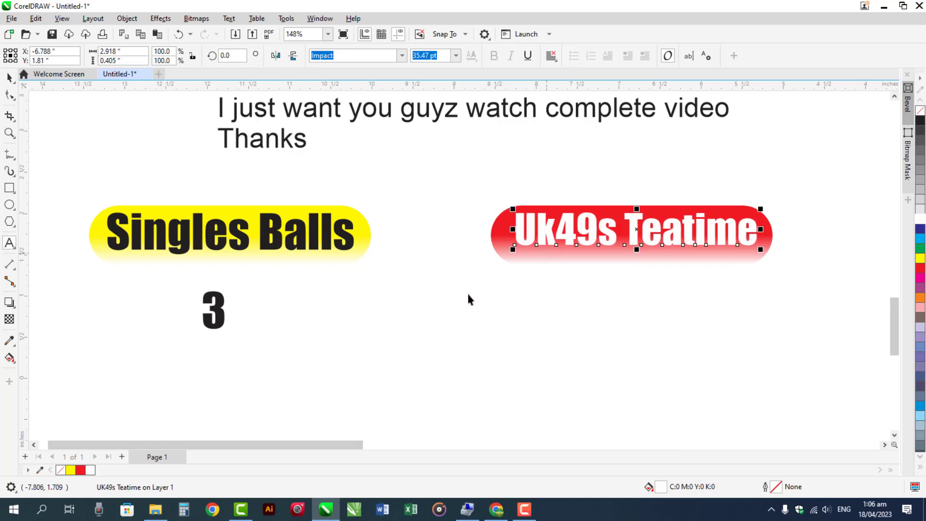
key("Escape")
Step: Move the 3 under the start of Singles Balls and draw a rectangle about 0.70 by 1.23 inches around it
left_click_drag(218, 314, 132, 312)
key("Escape")
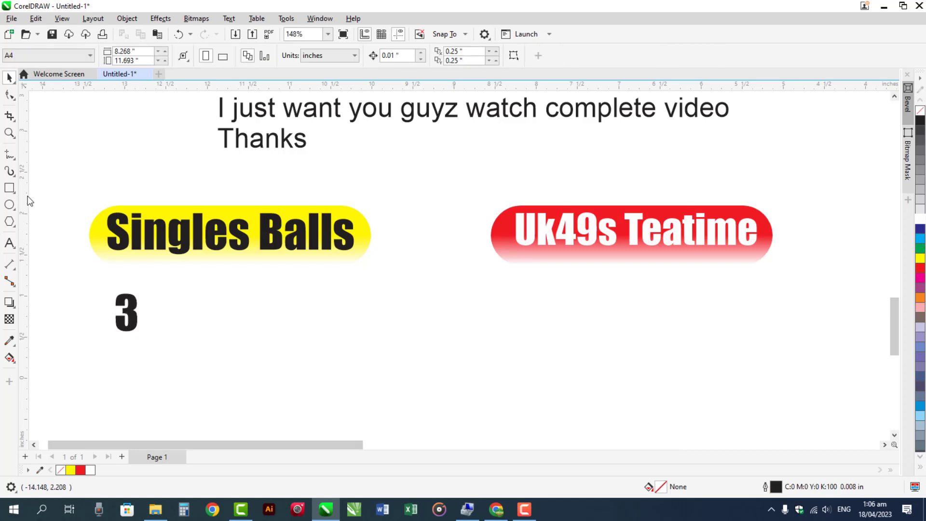
key("F6")
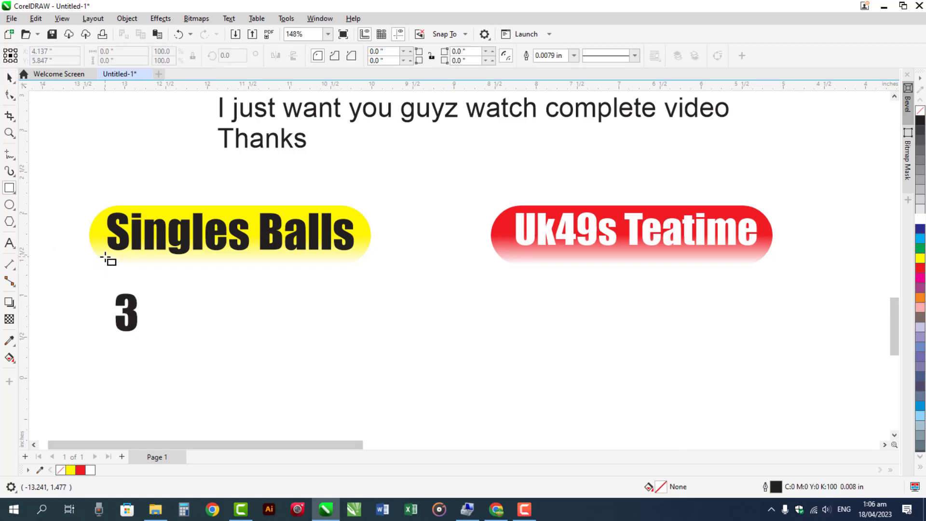
left_click_drag(105, 257, 163, 358)
key("space")
Step: Centre the 3 horizontally inside the new rectangle
left_click_drag(134, 324, 143, 326)
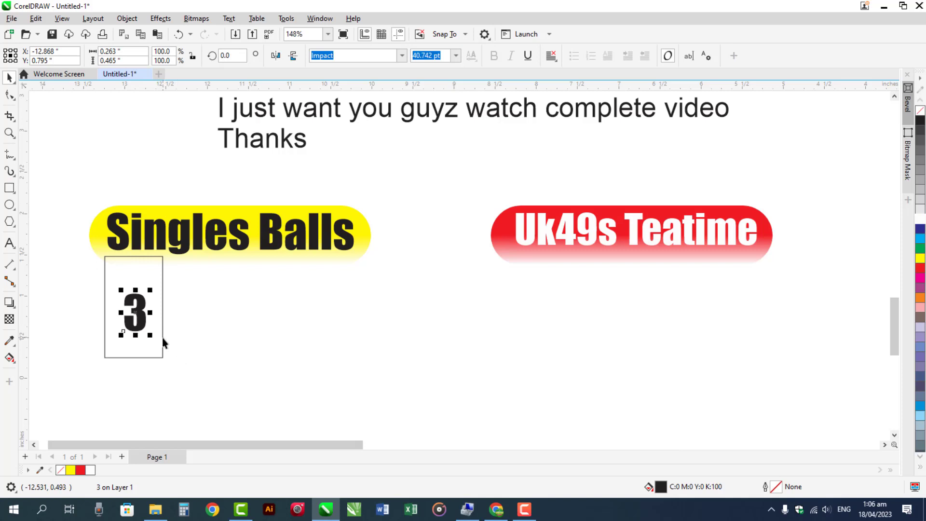
left_click(163, 343, "shift")
key("c")
double_click(140, 327)
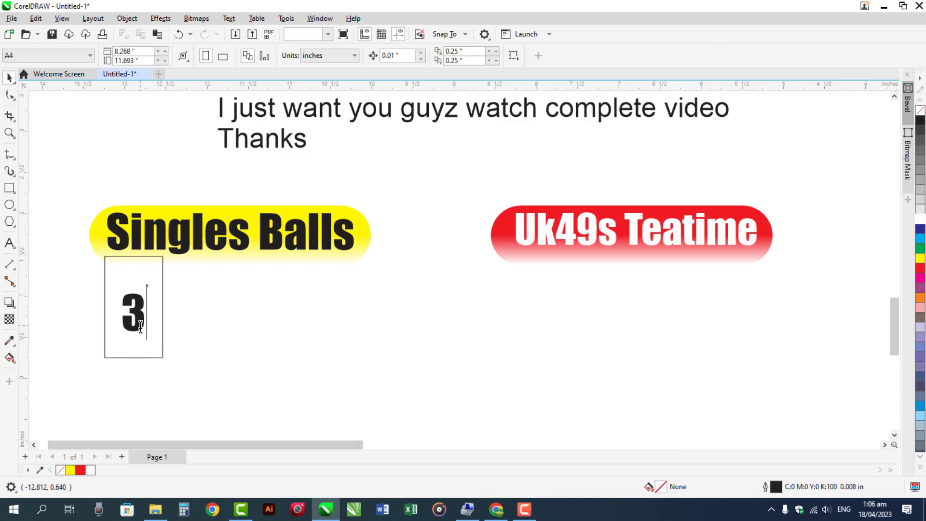
key("ctrl+space")
Step: Fill the rectangle behind the 3 with light purple (C20 M20 Y0 K0) and remove its outline
left_click(103, 297)
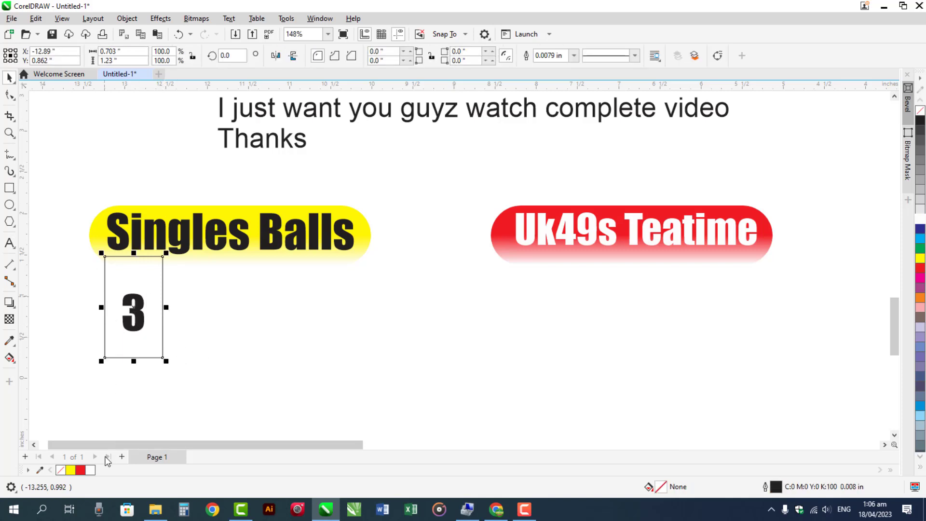
left_click(920, 327)
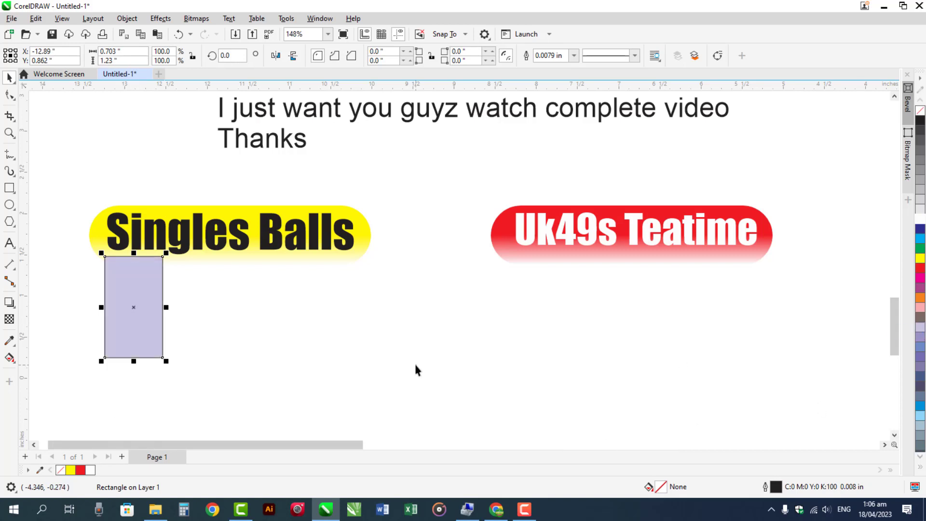
right_click(920, 110)
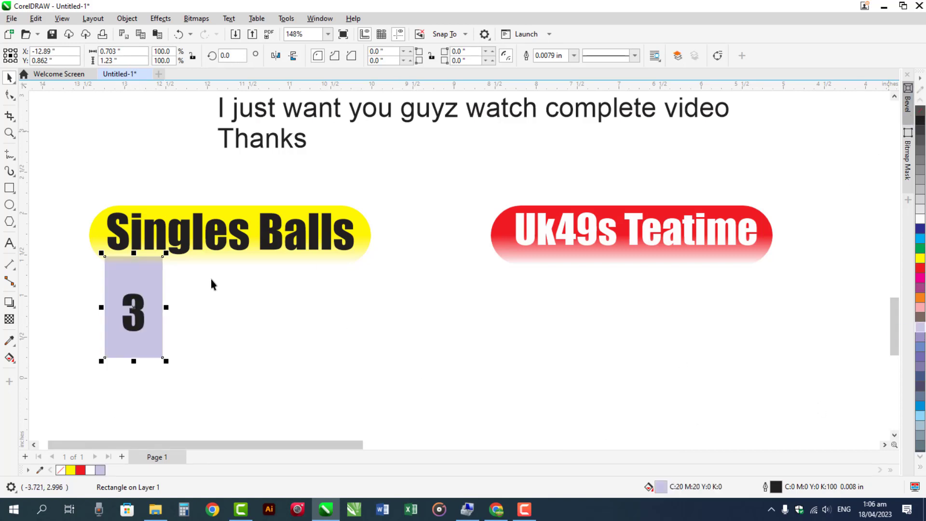
Step: Apply a linear transparency to the purple rectangle so it fades out toward its top edge
left_click(9, 319)
left_click_drag(131, 286, 132, 254)
key("space")
left_click(79, 332)
Step: Duplicate the purple rectangle together with its 3 to the right of the original
left_click(132, 347)
left_click(138, 333, "shift")
left_click_drag(143, 337, 254, 343)
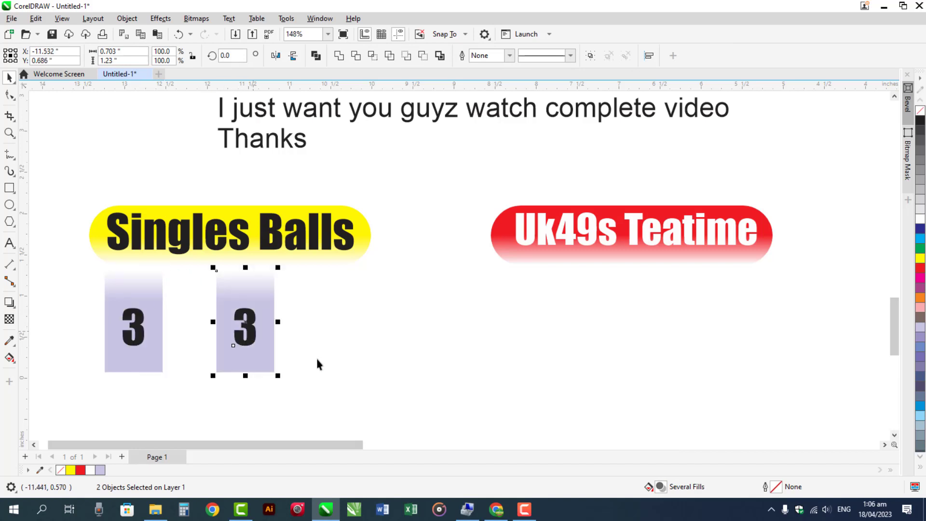
Step: Change the duplicated card's number to 16 and centre it horizontally on its rectangle
left_click(248, 347)
double_click(249, 340)
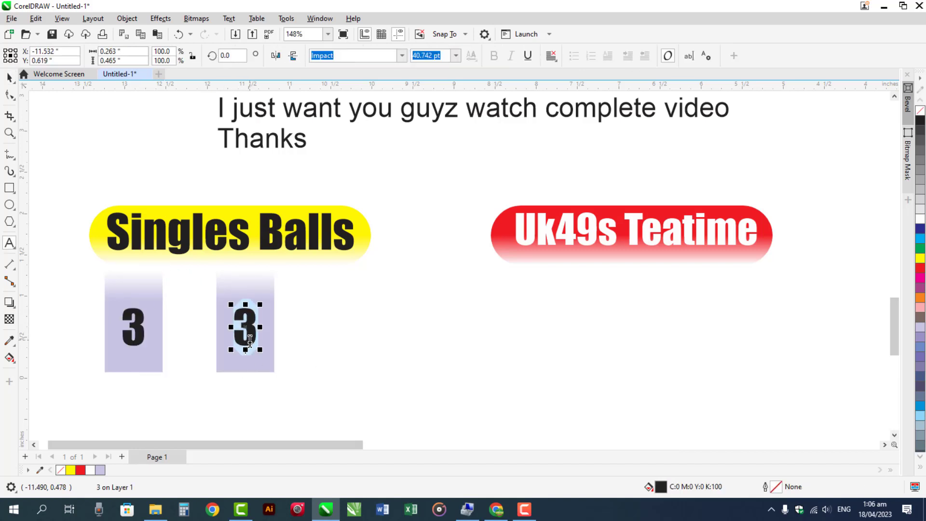
type("16")
key("ctrl+space")
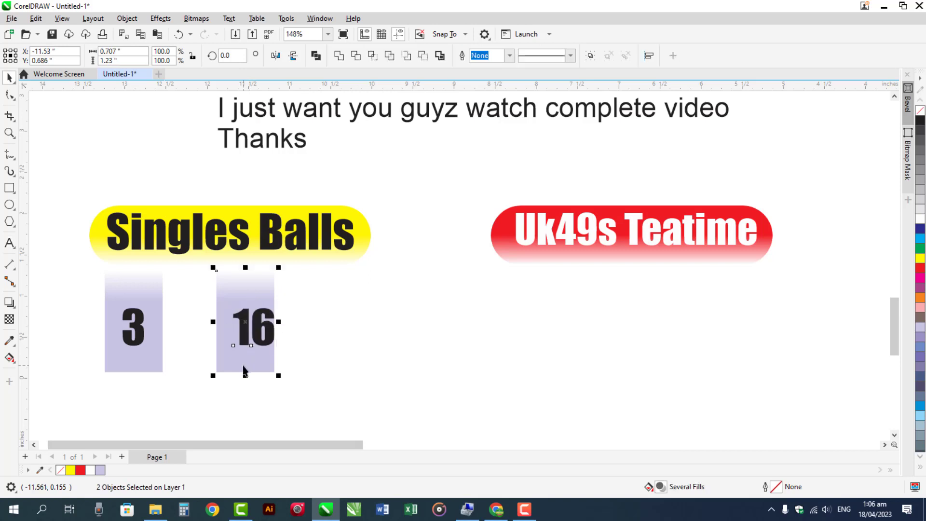
left_click(226, 381)
Step: Duplicate the 16 card, including its purple rectangle, to the right
scroll(238, 363, "up", 3)
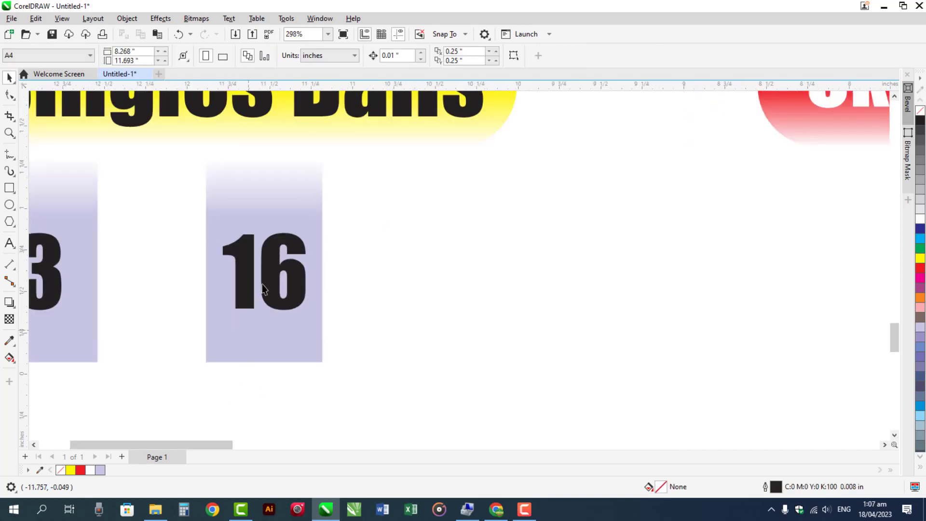
left_click_drag(270, 282, 504, 276)
right_click(503, 276)
Step: Change the third card's number to 26 and centre it horizontally on its rectangle
left_click(884, 444)
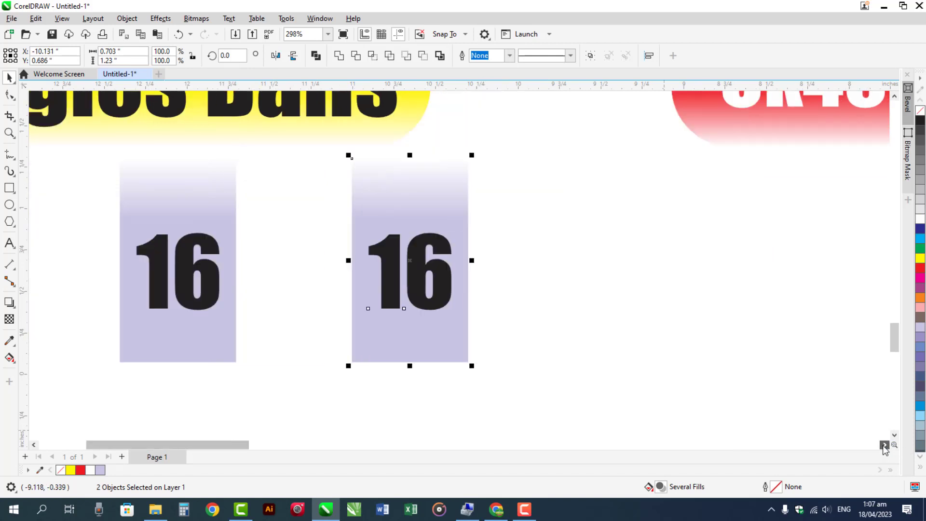
left_click(883, 445)
left_click(347, 293)
double_click(349, 292)
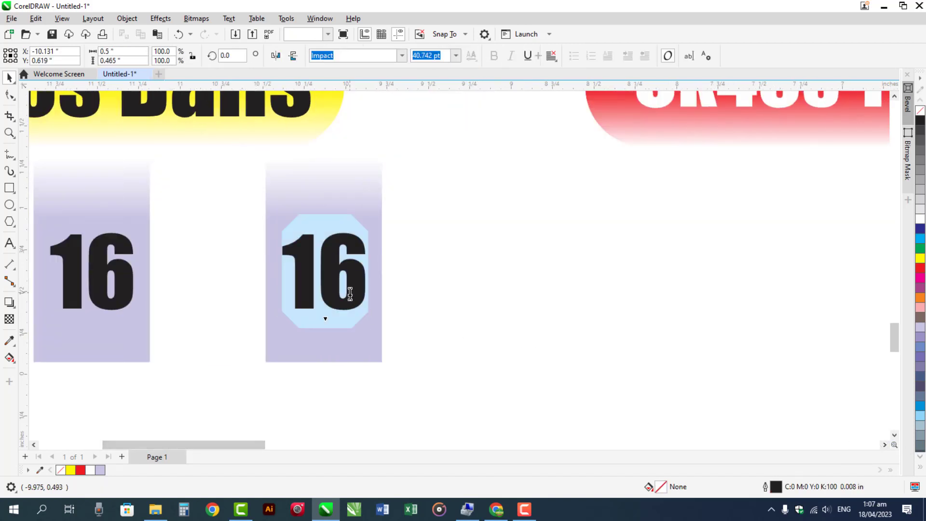
type("26")
key("Escape")
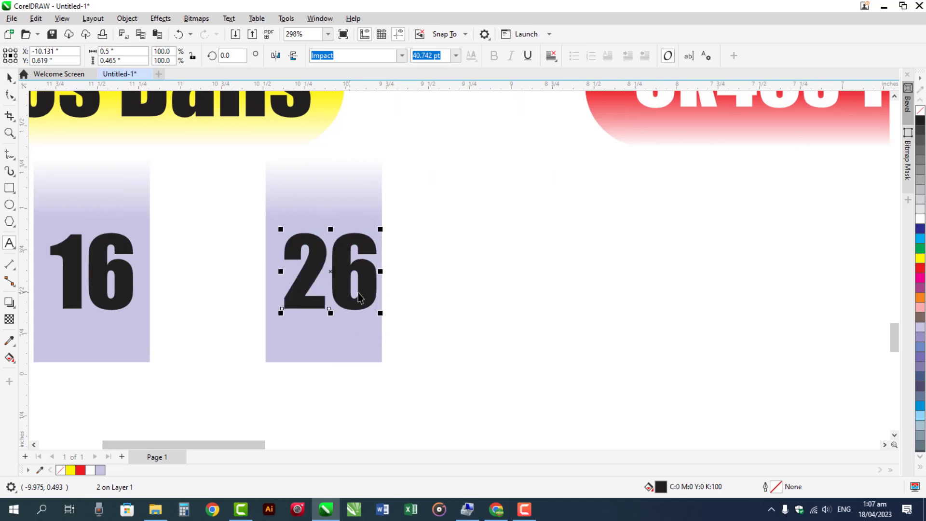
left_click(359, 346)
key("c")
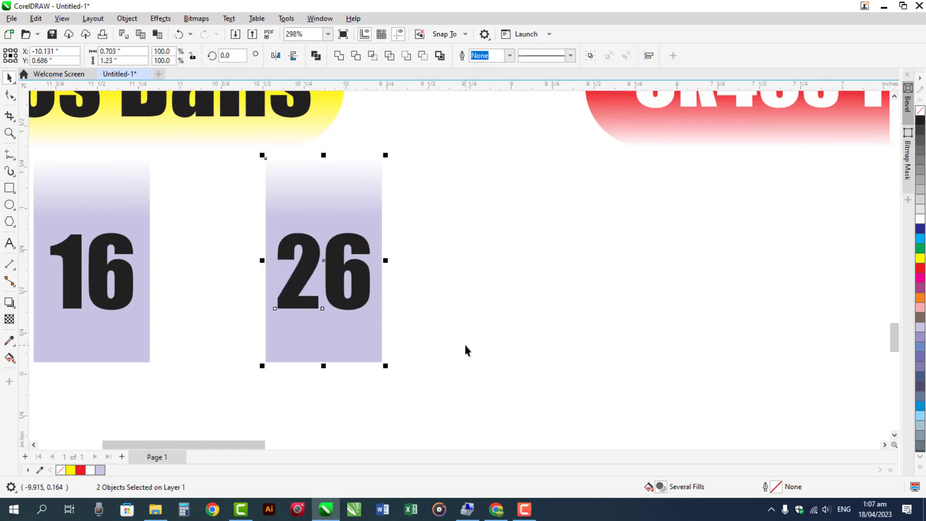
left_click(466, 345)
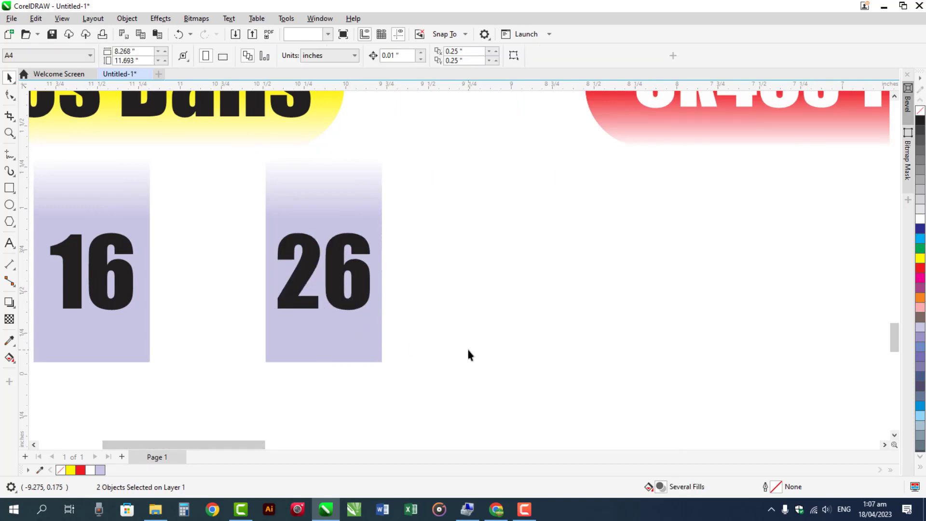
Step: Duplicate the 26 card, including its purple rectangle, to the right
left_click(371, 295)
left_click(326, 345, "shift")
left_click_drag(347, 345, 587, 347)
right_click(587, 347)
left_click(628, 385)
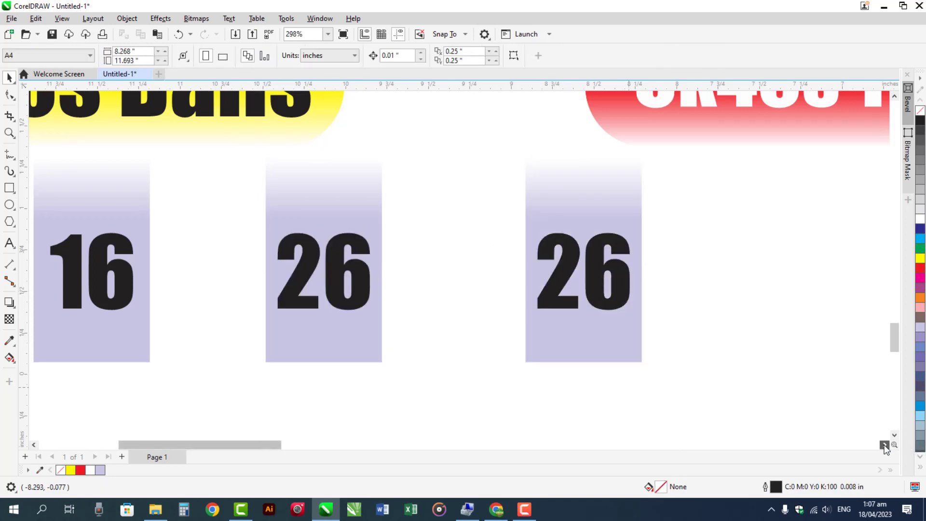
Step: Change the fourth card's number to 35 and centre it horizontally on its rectangle
left_click(885, 445)
left_click(449, 285)
double_click(449, 285)
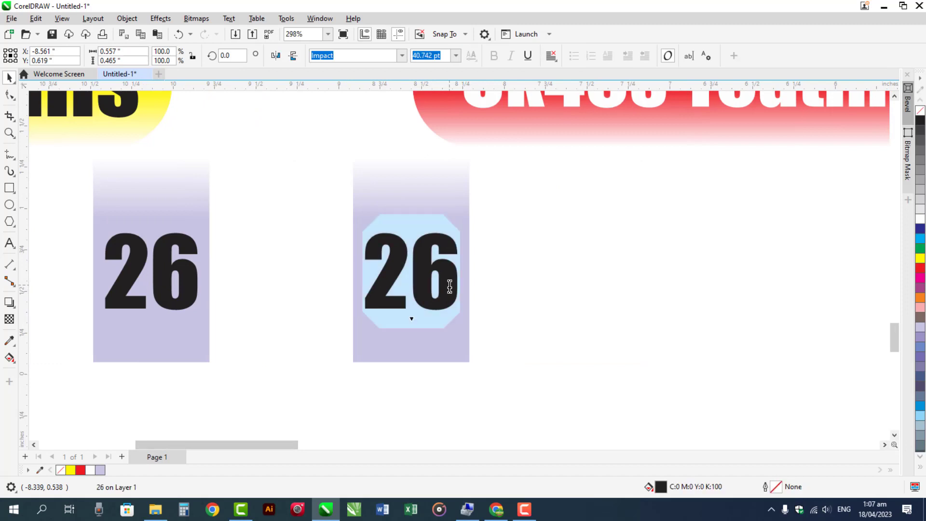
type("35")
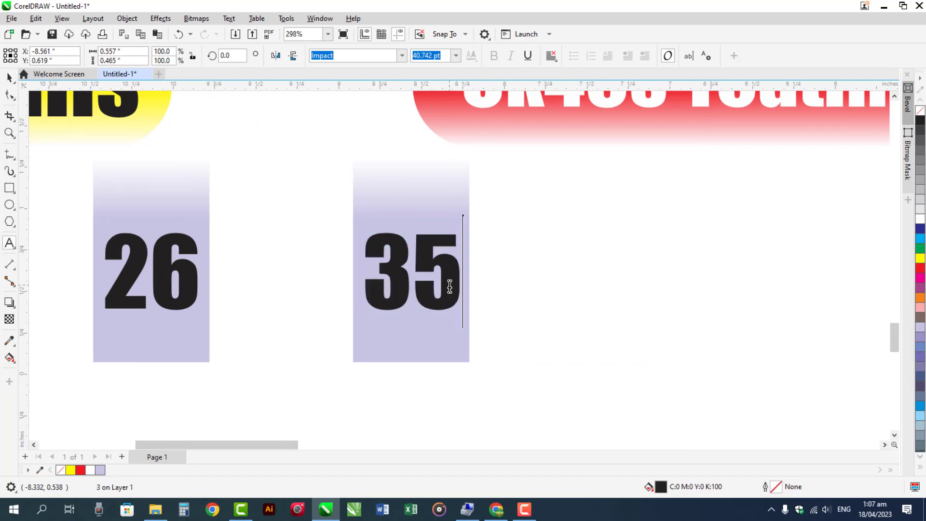
left_click(435, 332, "shift")
key("c")
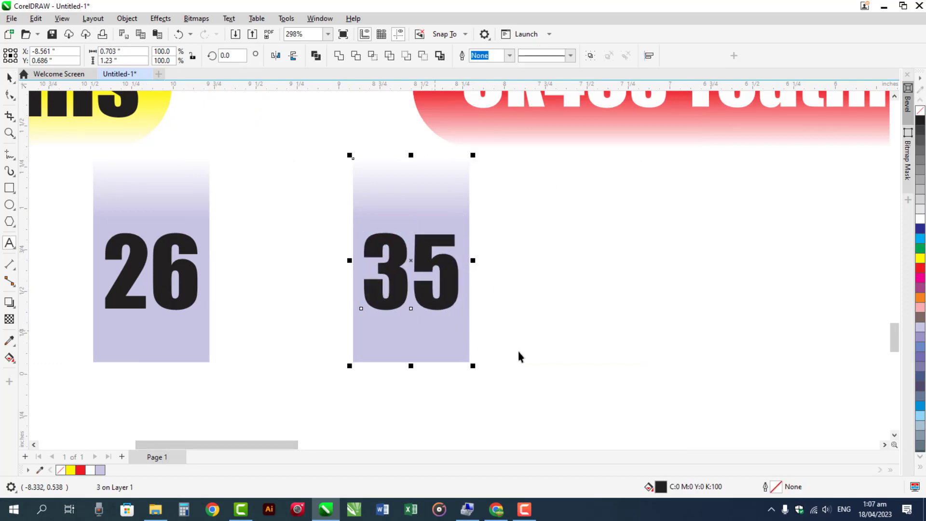
Step: Duplicate the 35 card to the right, change the copy's number to 49 and centre it horizontally on its rectangle
left_click_drag(427, 328, 703, 363)
left_click(718, 403)
double_click(717, 298)
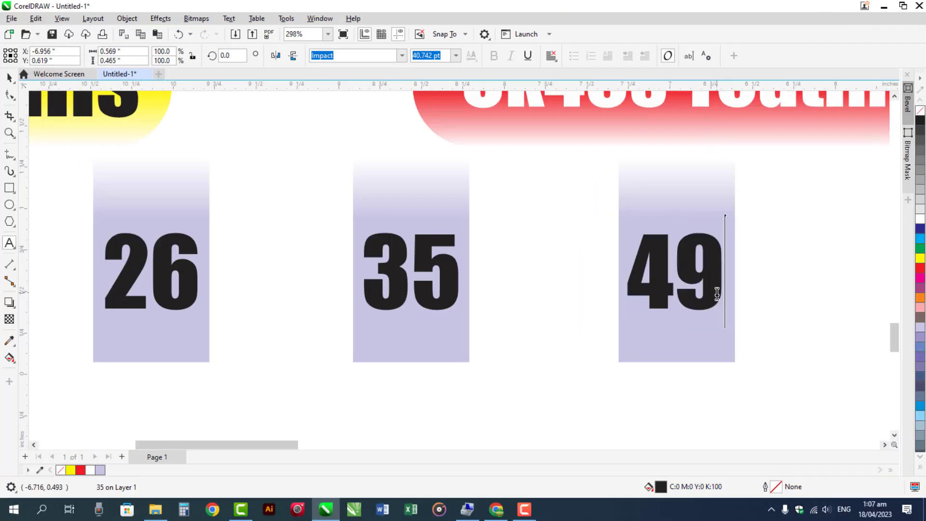
key("ctrl+space")
left_click(698, 330, "shift")
key("c")
Step: Copy the 49 text below its card at about 23 pt and replace the copy's text with "Once Again 49"
left_click_drag(712, 293, 585, 421)
left_click_drag(601, 357, 570, 362)
double_click(571, 361)
key("ctrl+a")
type("Onc")
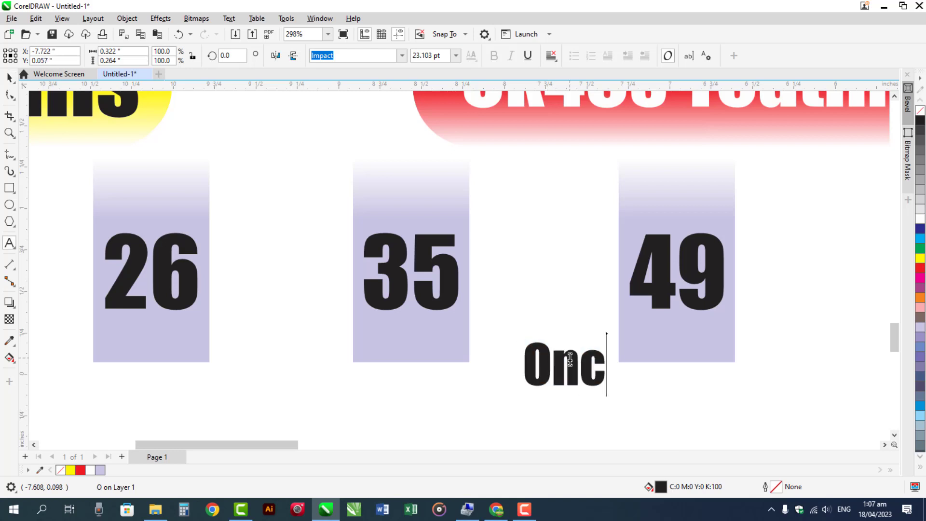
type("e Again")
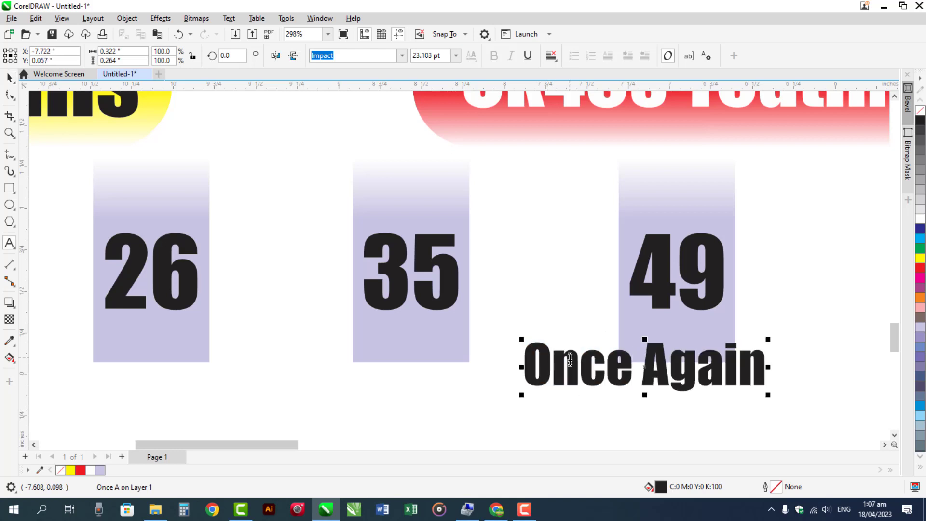
type(" 49")
key("Return")
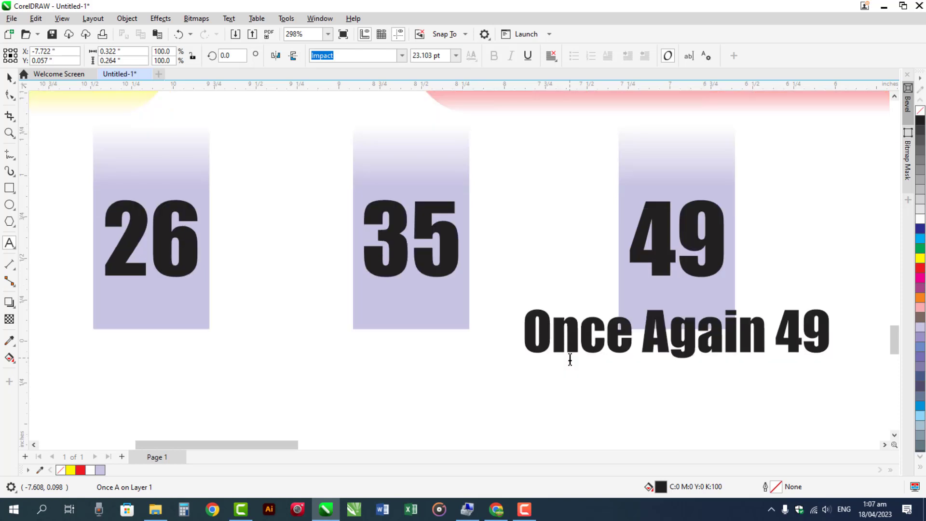
Step: Add the lines "in lunchtime" and "and teatime" to the "Once Again 49" note
type("in lunchimte")
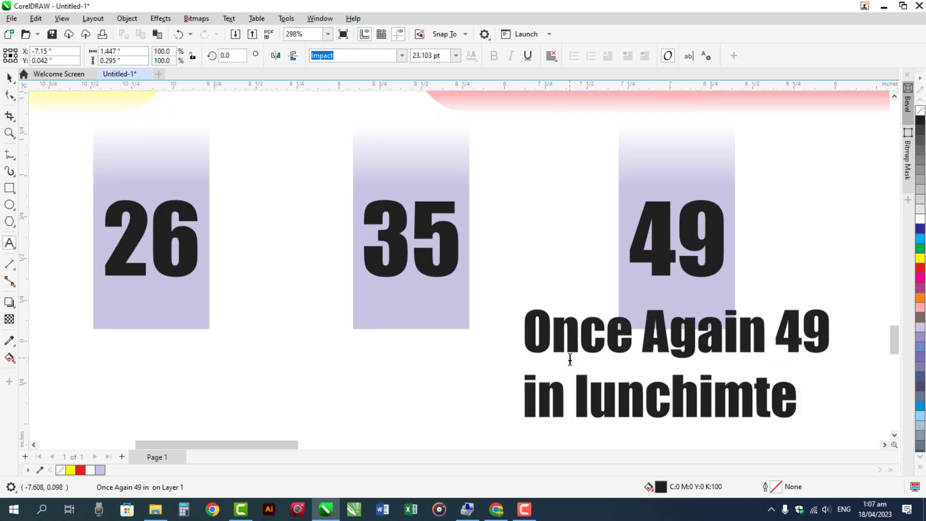
key("BackSpace")
key("BackSpace")
key("BackSpace")
key("BackSpace")
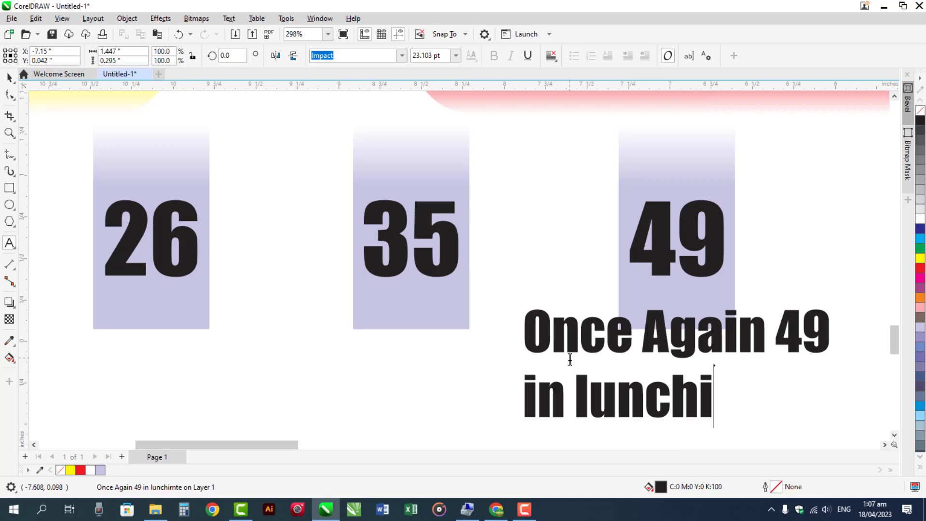
type("time")
key("Return")
type("and")
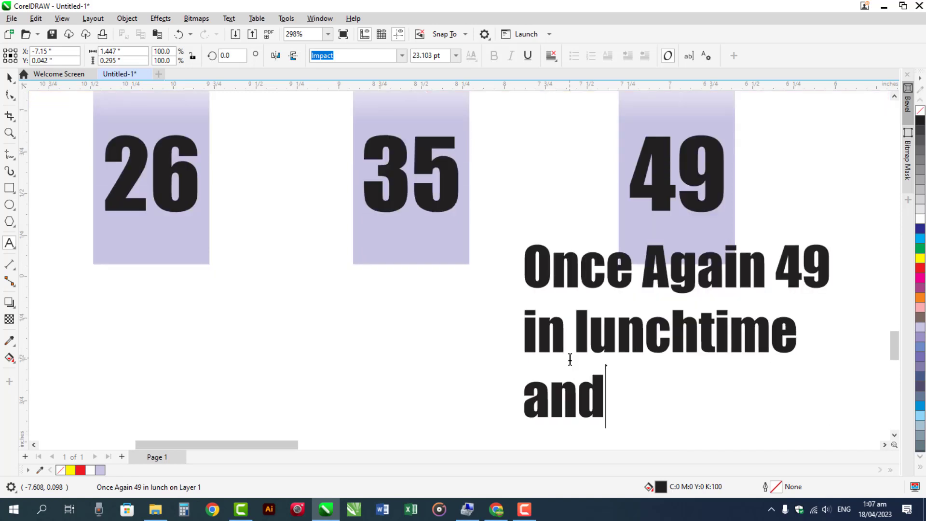
type(" teatime")
key("Escape")
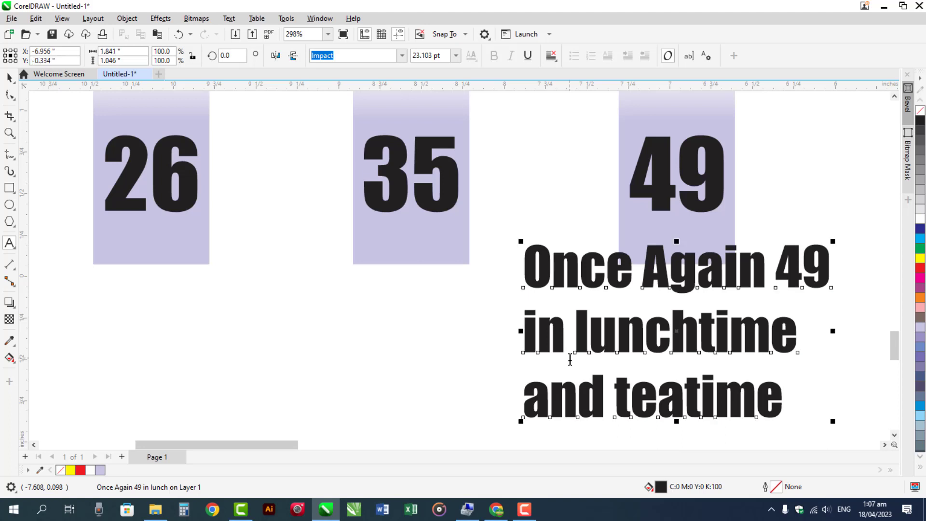
Step: Shrink the note to about 7.8 pt beneath the 49 and append the lines "mean", "this is most", "favorite ball", "for Tuesday prediciton"
left_click_drag(833, 421, 631, 307)
left_click_drag(597, 278, 704, 260)
key("F8")
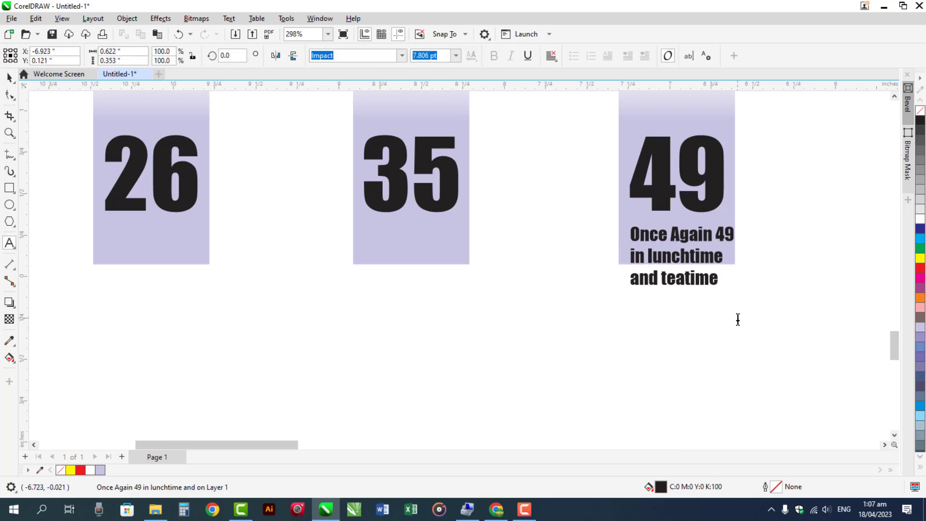
key("Return")
type("mean")
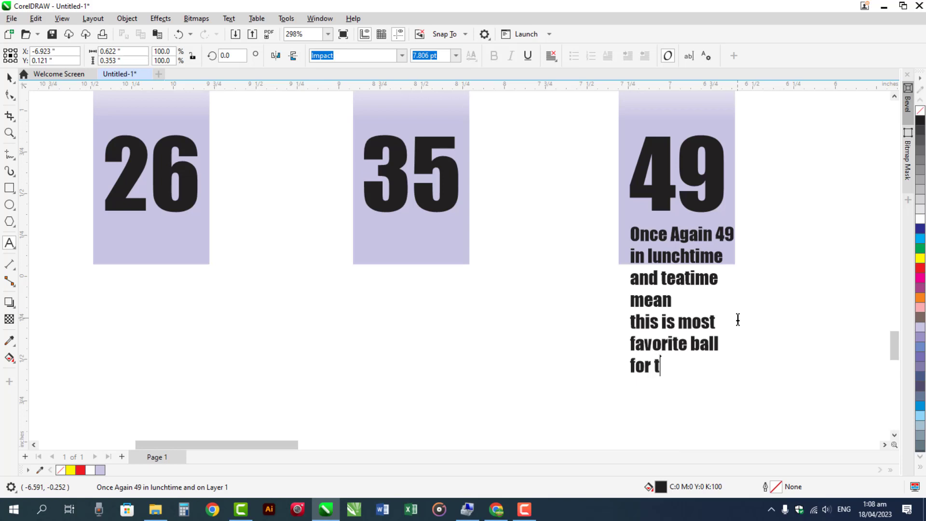
type("pre")
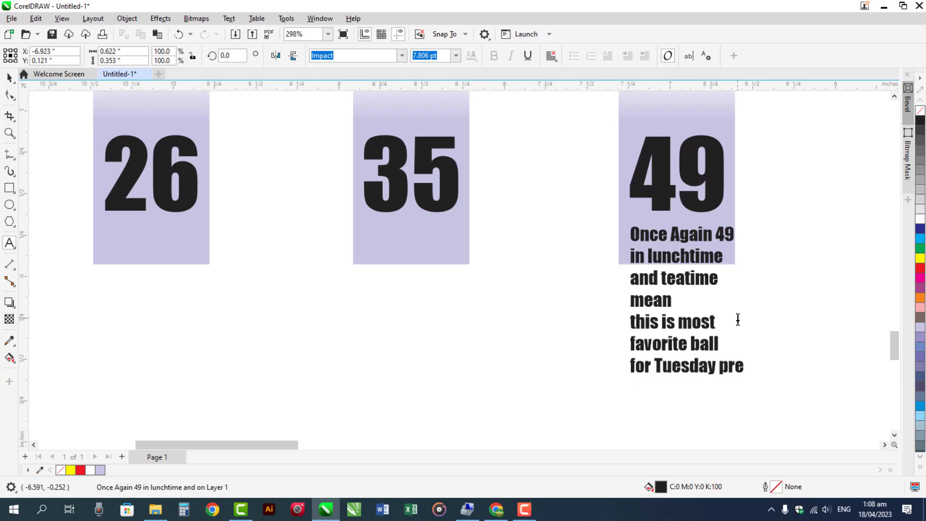
key("ctrl+space")
left_click(615, 236)
Step: Copy the numbers 49, 26 and 16 together to the empty area below the cards
left_click(655, 177)
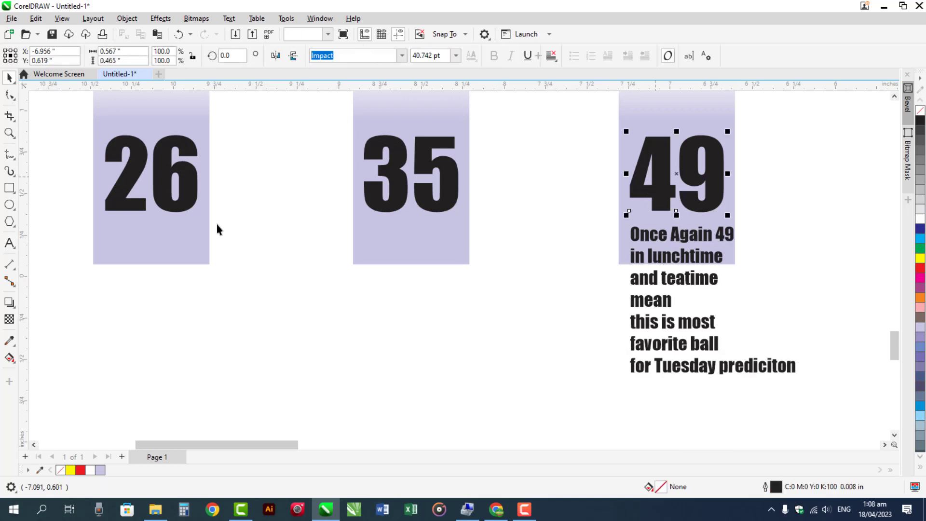
left_click(189, 193, "shift")
left_click(34, 444)
left_click(34, 444)
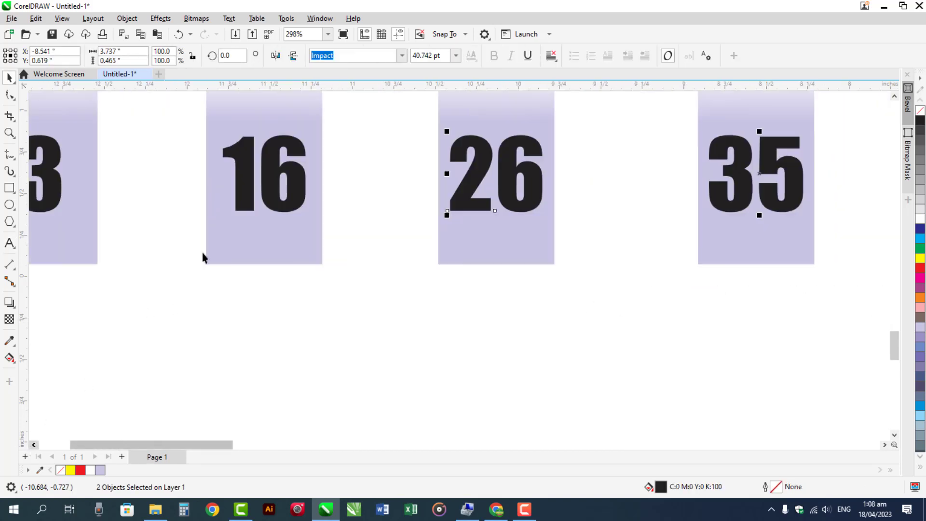
left_click(266, 172, "shift")
left_click_drag(270, 162, 128, 388)
Step: Reposition the copied 26 and 49 so the copied 16, 26 and 49 are evenly spaced in a row
scroll(549, 391, "down", 1)
left_click(895, 436)
left_click(817, 410)
left_click_drag(823, 344, 638, 345)
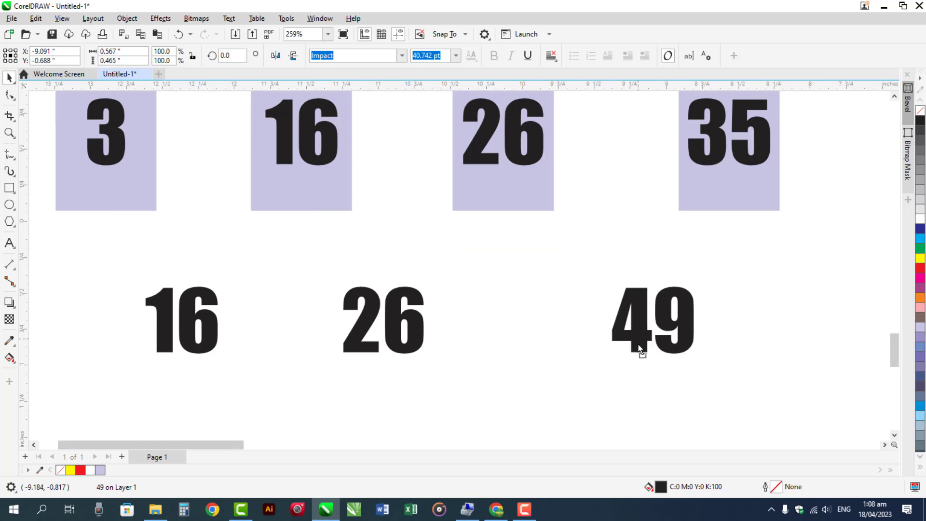
left_click(419, 342, "shift")
left_click_drag(419, 342, 482, 343)
Step: Move the copied row of 16, 26 and 49 further down, leaving room for a heading above it
left_click(212, 326, "shift")
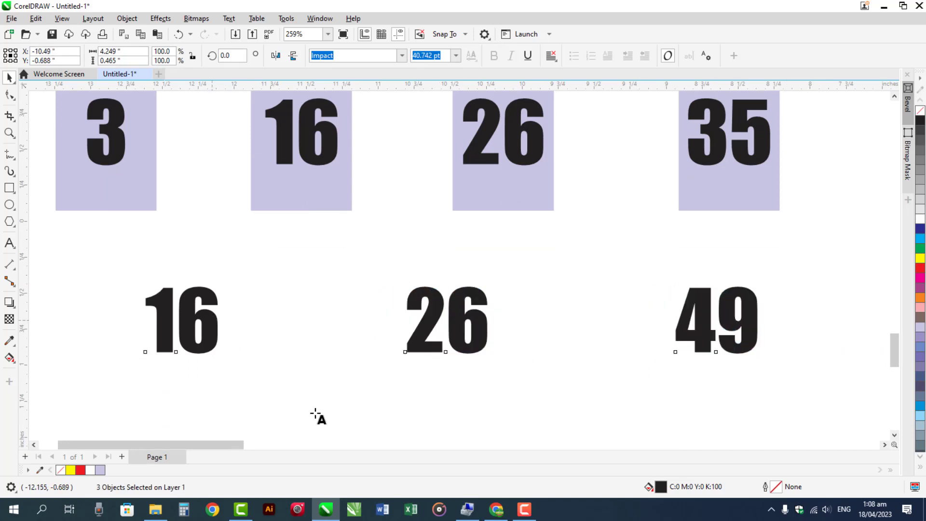
key("F8")
left_click(895, 435)
left_click(895, 434)
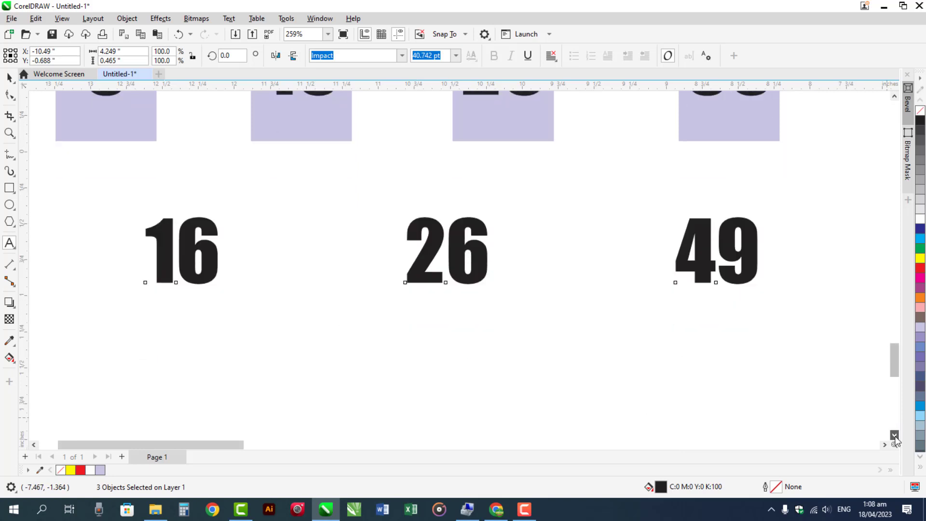
left_click(895, 435)
left_click(895, 435)
key("ctrl+space")
left_click_drag(720, 201, 782, 436)
left_click(551, 299)
Step: Copy the "Once Again 49" note to the space above the lower row of numbers
left_click(884, 444)
left_click(885, 444)
left_click(885, 444)
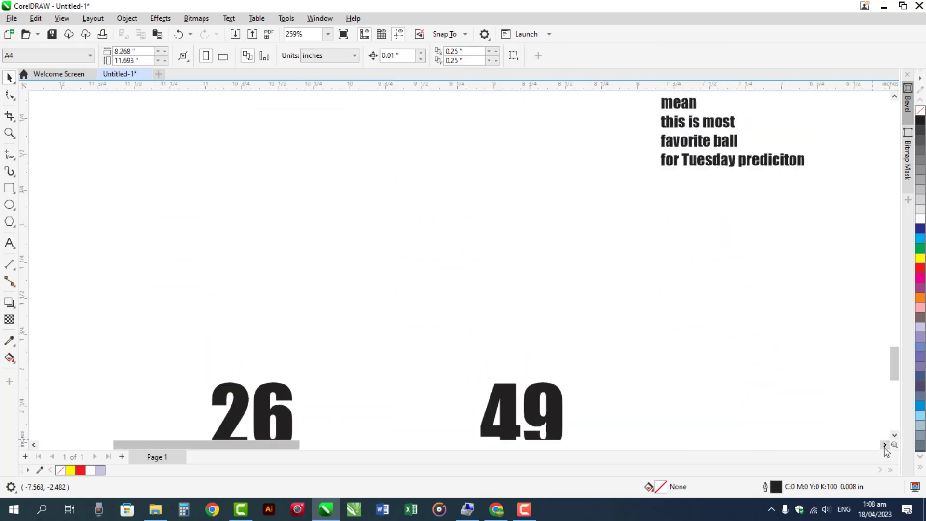
left_click_drag(682, 168, 202, 347)
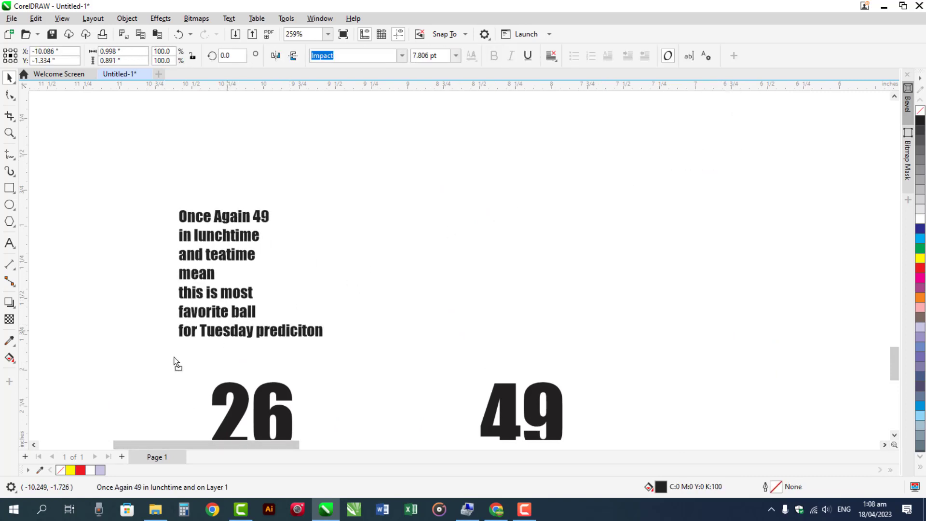
Step: Replace the copied note's text with "Pairs for Teatime" and enlarge it to about 17.3 pt above the lower 26
left_click(34, 444)
left_click(34, 444)
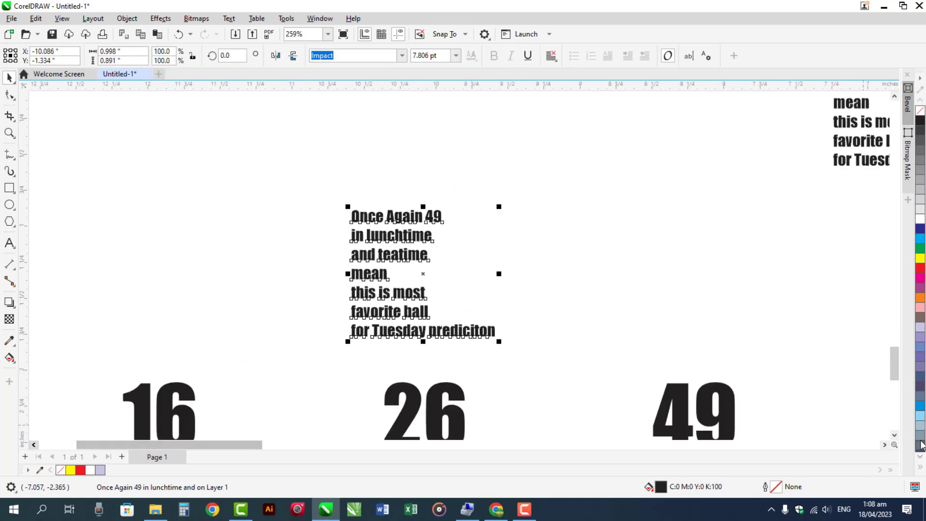
left_click(894, 434)
double_click(492, 263)
left_click_drag(493, 263, 335, 154)
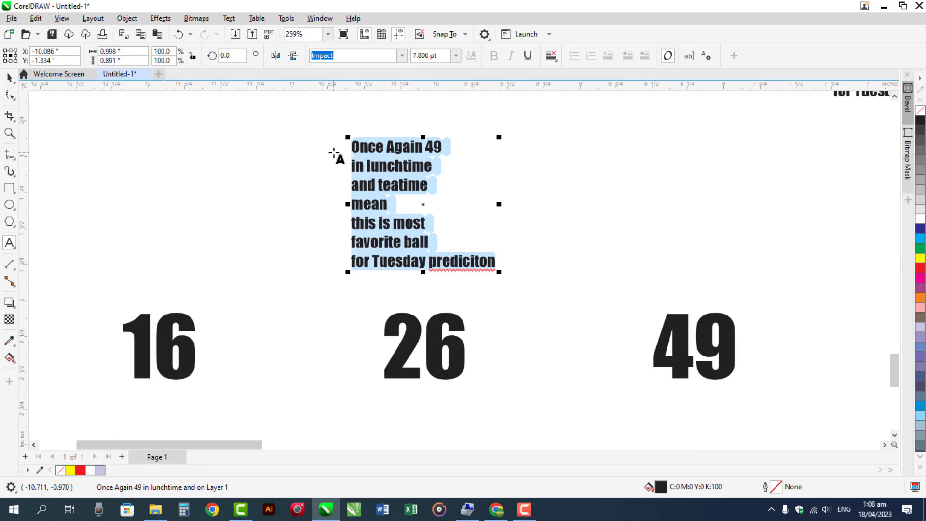
type("Pairs fo")
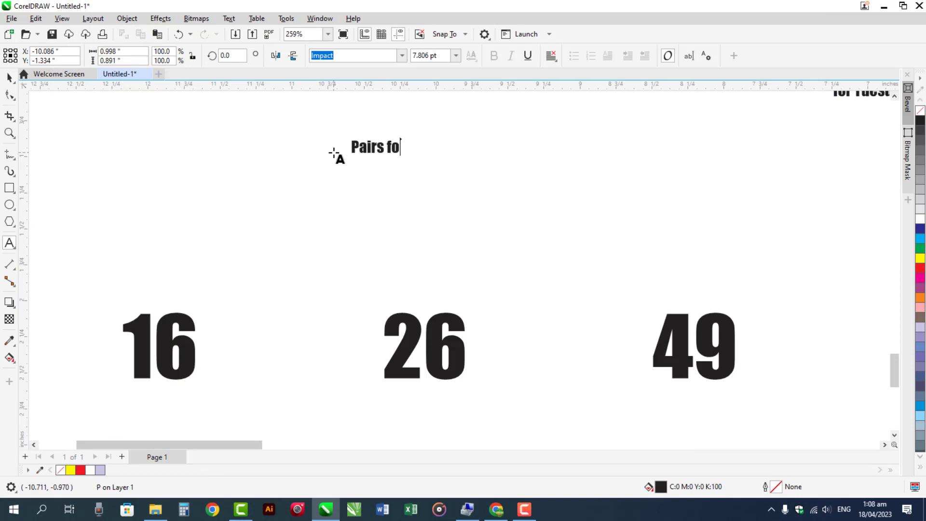
type("r Teatime")
key("ctrl+space")
left_click_drag(406, 148, 436, 259)
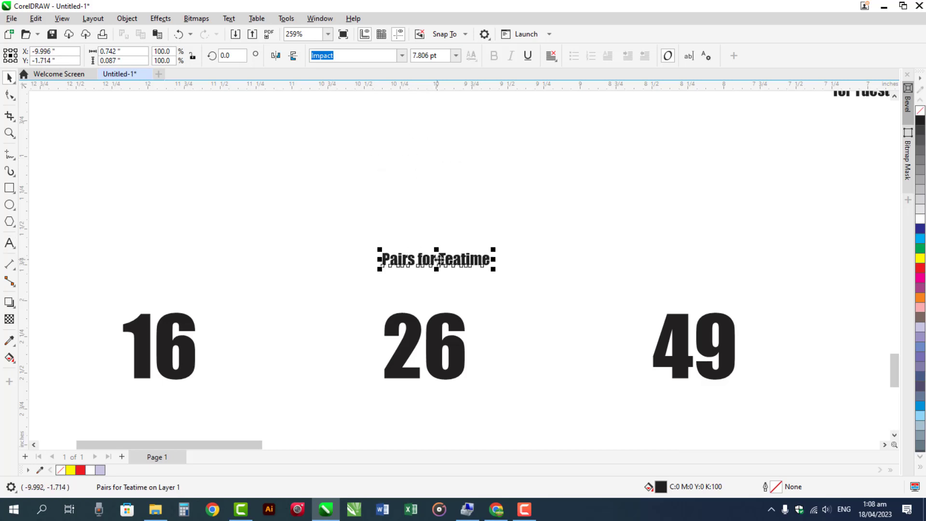
left_click_drag(550, 220, 559, 215)
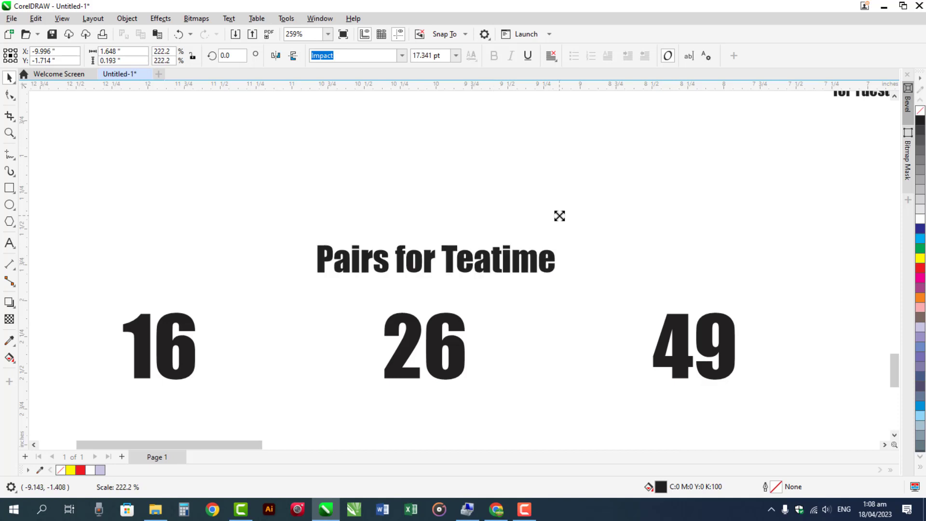
Step: Extend the heading to "Pairs for Teatime Tuesday" and move it back to the middle above the lower 26
double_click(550, 280)
type("Tuesday")
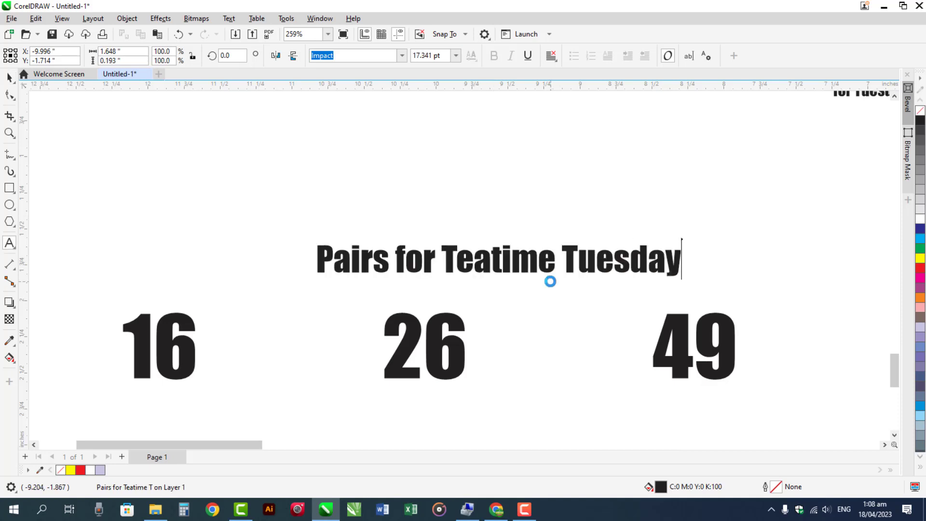
key("ctrl+space")
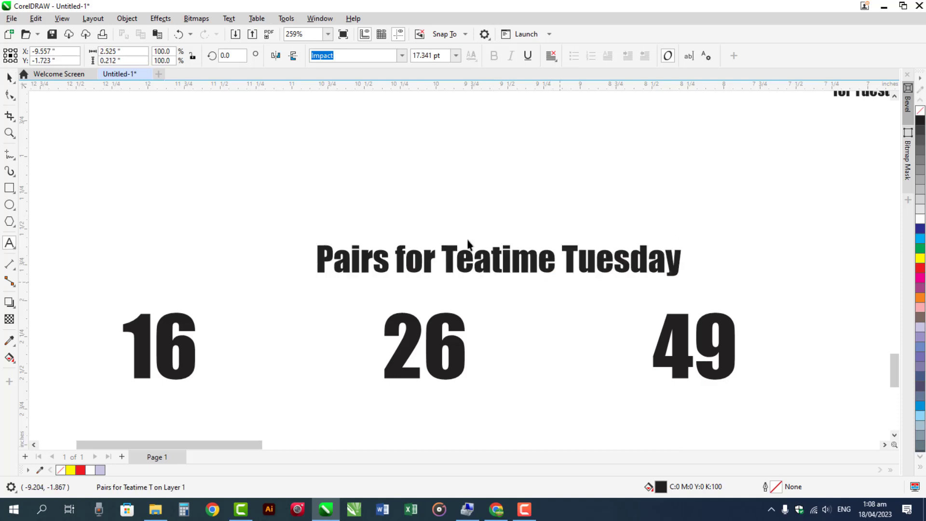
left_click_drag(433, 265, 357, 271)
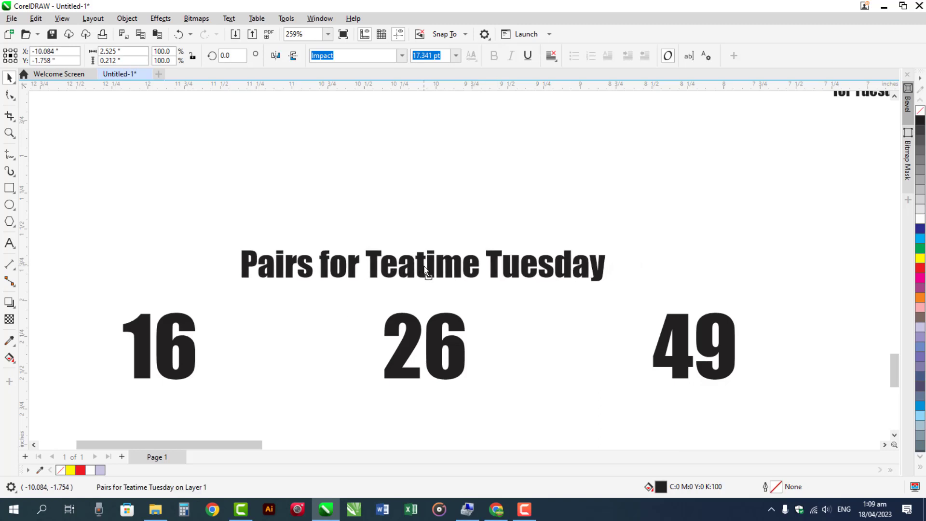
left_click(383, 222)
Step: Copy the yellow "Singles Balls" badge with its text straight down below the numbered cards
left_click(35, 444)
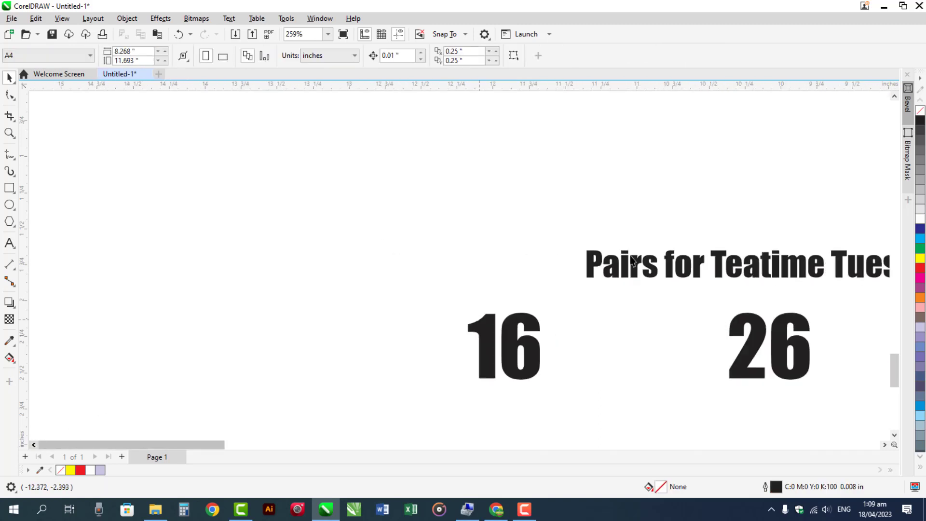
left_click(895, 97)
left_click(895, 97)
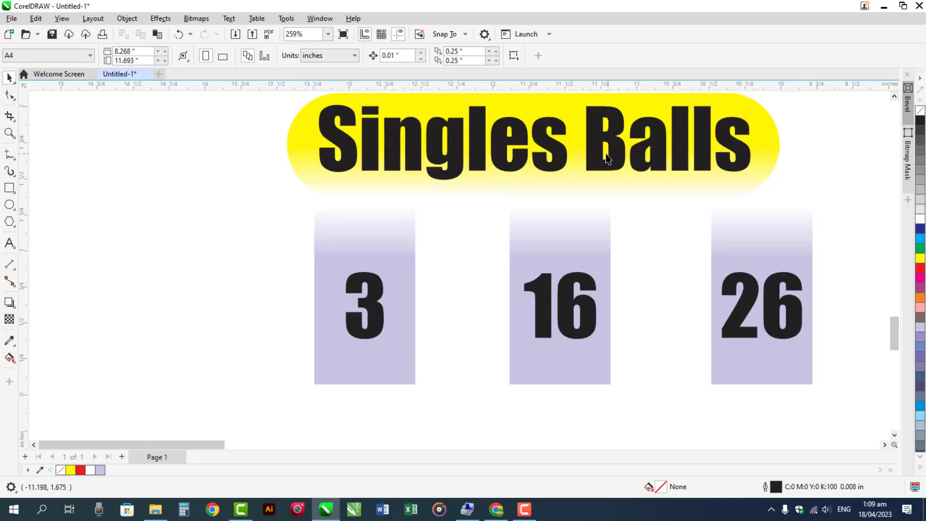
left_click(660, 155)
left_click(488, 160, "shift")
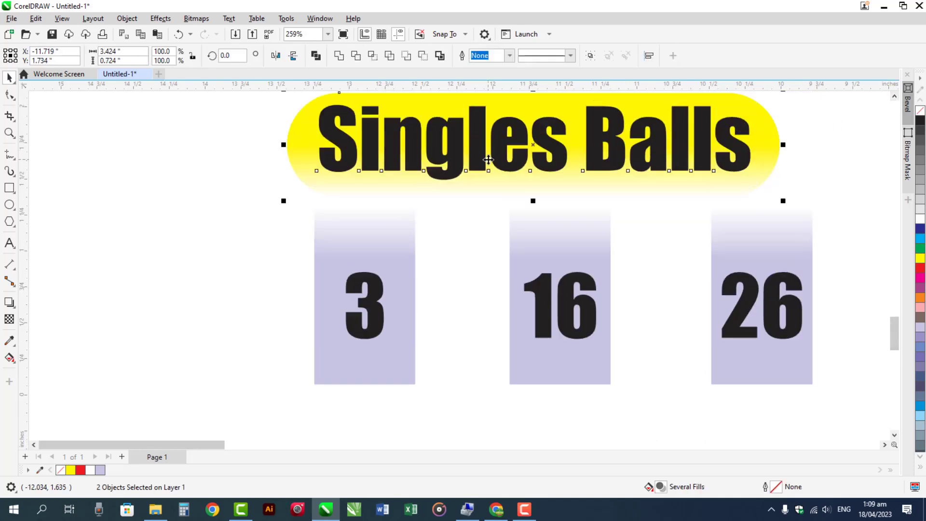
scroll(488, 160, "down", 1)
left_click_drag(444, 144, 445, 419)
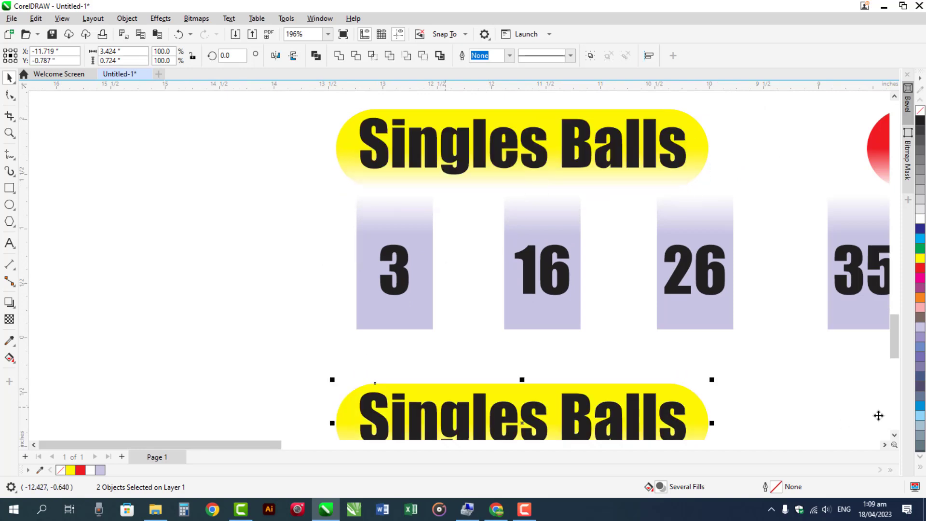
Step: Change the copied badge's text to "Bonuses Balls"
left_click(894, 435)
double_click(679, 291)
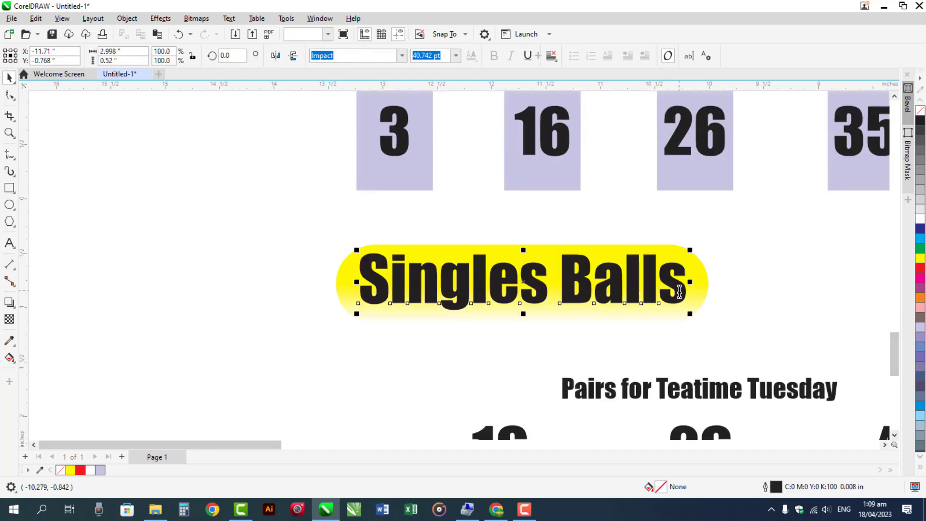
triple_click(679, 291)
type("Bonuses Ba")
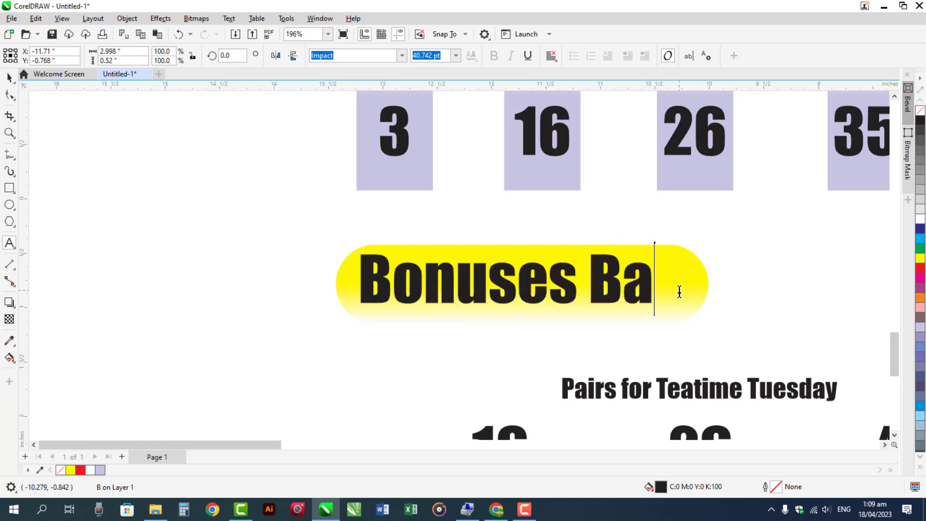
type("lls")
key("ctrl+space")
Step: Scale the "Bonuses Balls" text down to about 36.8 pt and centre it horizontally and vertically on its badge
left_click_drag(720, 311, 689, 318)
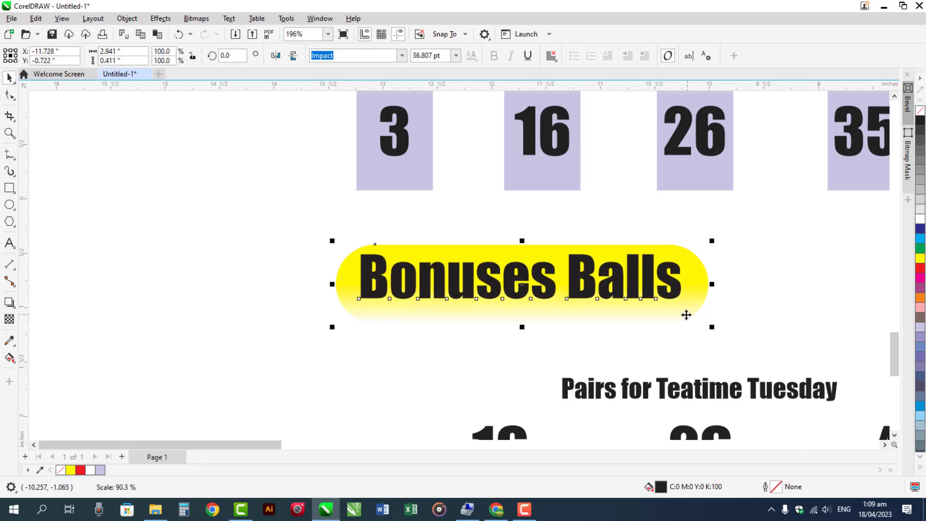
left_click(687, 316, "shift")
key("c")
key("e")
Step: Move the "Bonuses Balls" badge with its text to the left and recolour the badge shape green
left_click_drag(285, 208, 752, 359)
left_click_drag(413, 300, 303, 307)
left_click(920, 249)
left_click(543, 256)
Step: Copy the number 3 from its card to the right of the green "Bonuses Balls" badge
left_click_drag(404, 146, 415, 302)
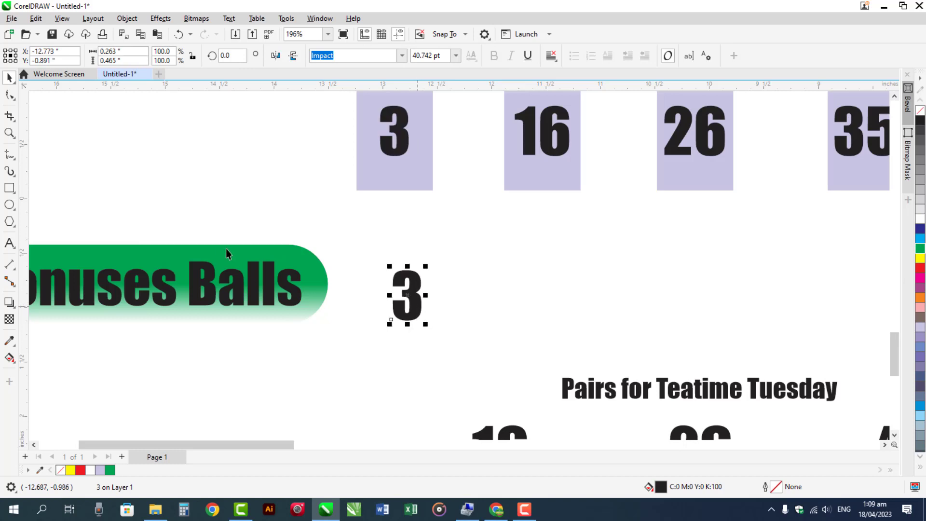
left_click_drag(197, 224, 600, 380)
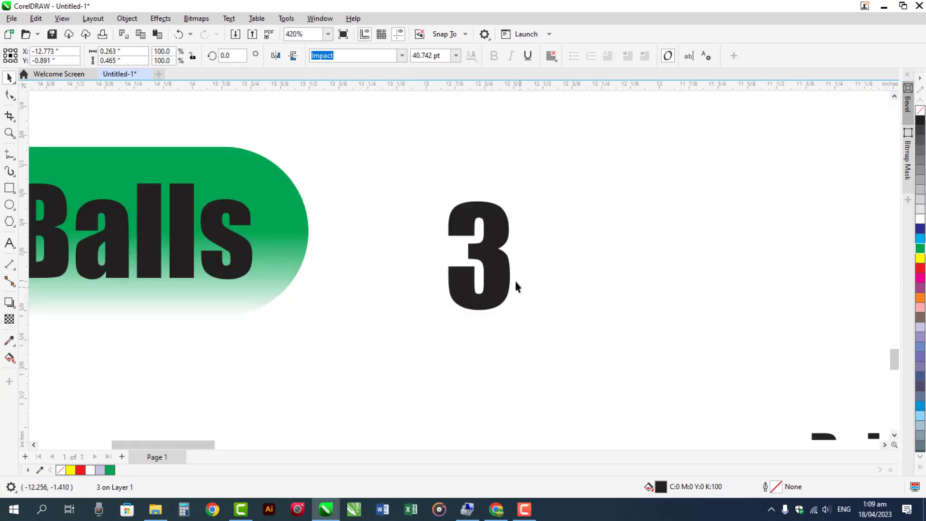
Step: Draw an ellipse about 0.78 by 0.89 inches around the number 3, fill it pale lavender and remove its outline
left_click_drag(494, 264, 491, 252)
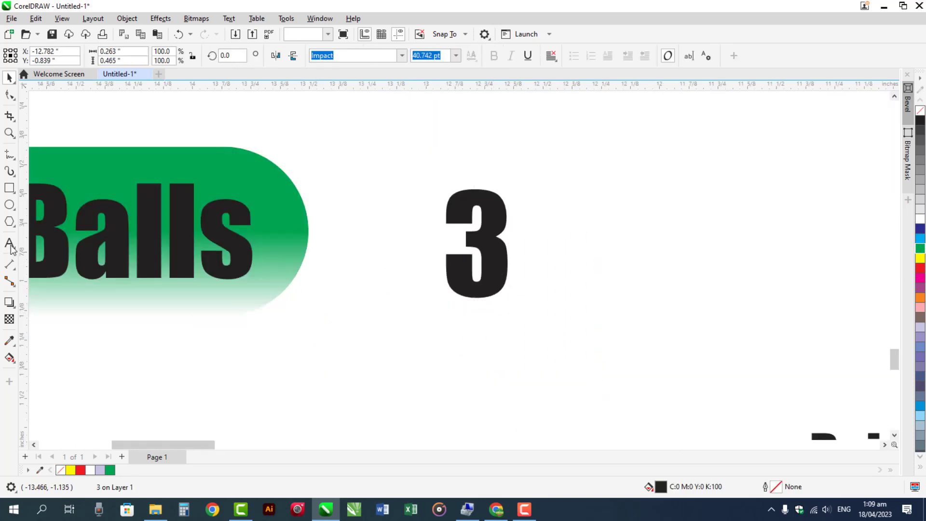
key("Escape")
left_click_drag(384, 142, 567, 352)
key("space")
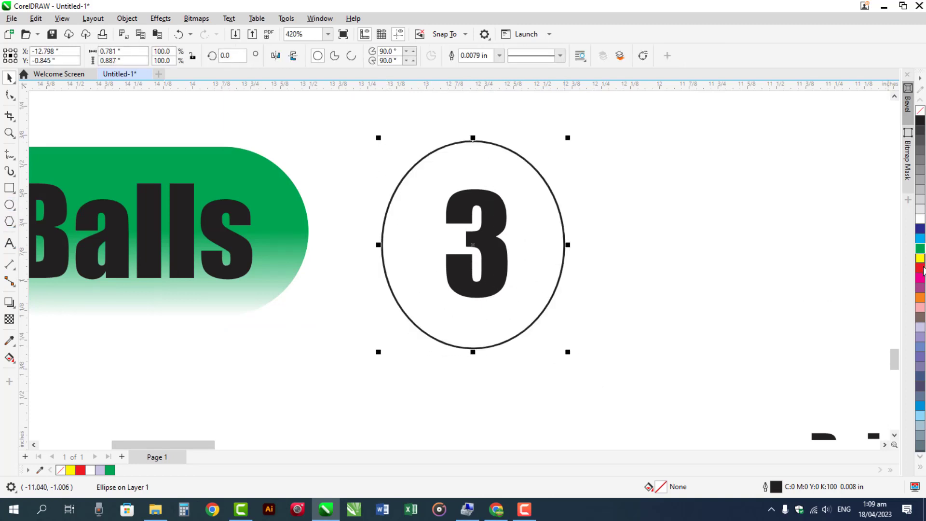
left_click(918, 328)
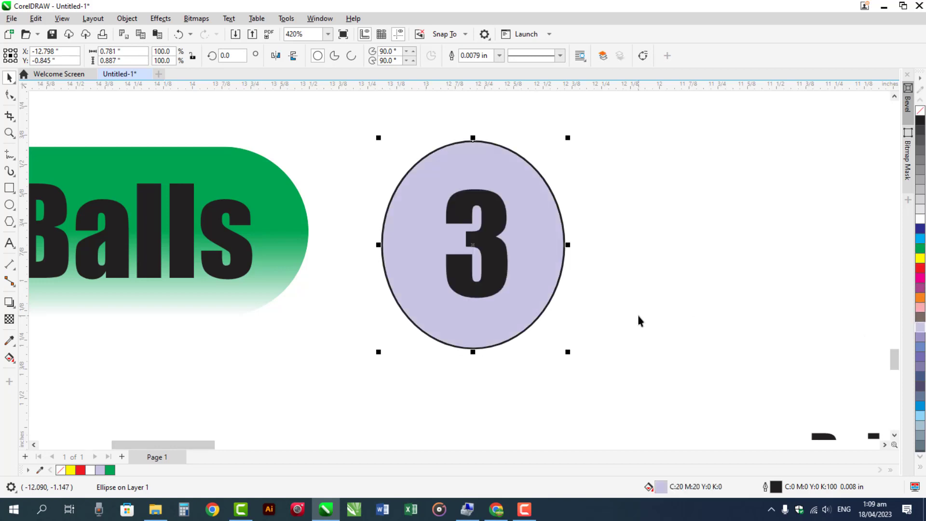
right_click(919, 111)
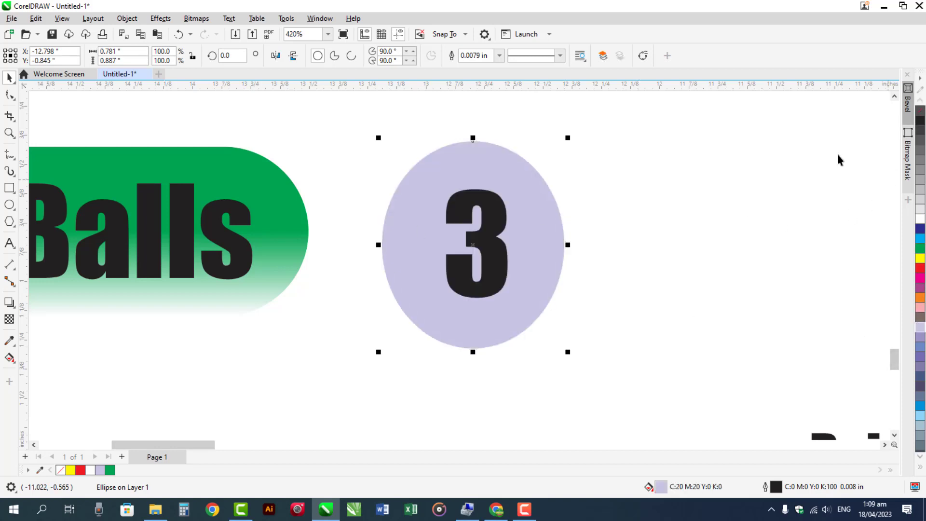
Step: Duplicate the lavender ellipse slightly down and to the right, fill the copy black and send it to the back as a shadow
left_click_drag(501, 332, 513, 345)
right_click(513, 344)
left_click(920, 466)
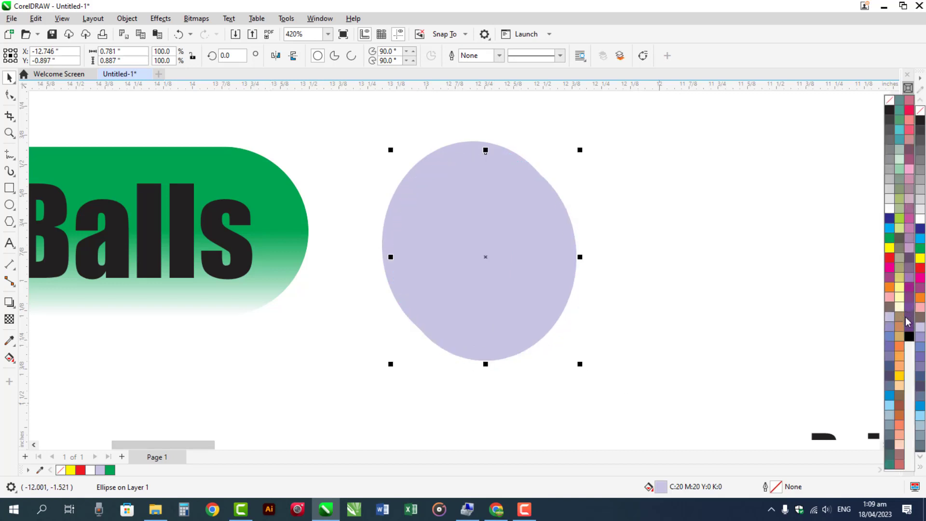
left_click(906, 338)
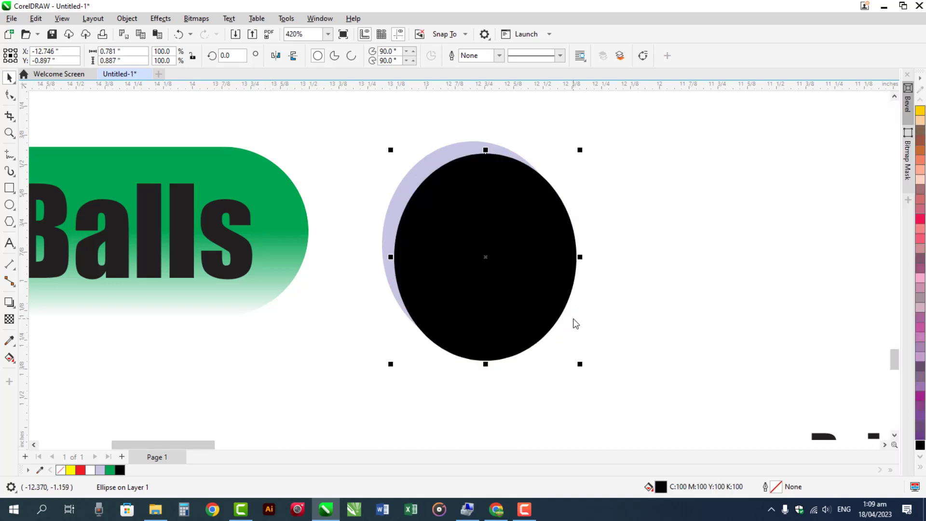
key("shift+Page_Down")
left_click(573, 322)
Step: Recolour the number 3 on the lavender ball white
left_click(502, 278)
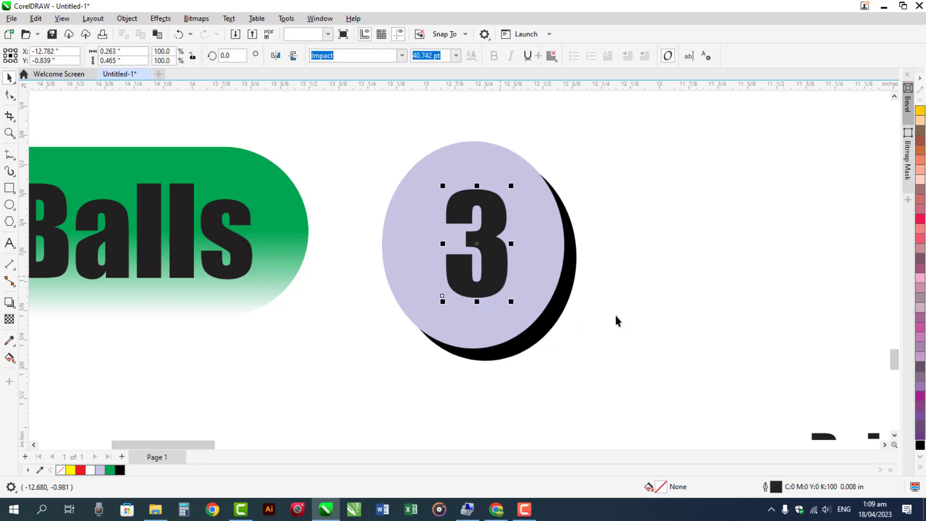
left_click(919, 221)
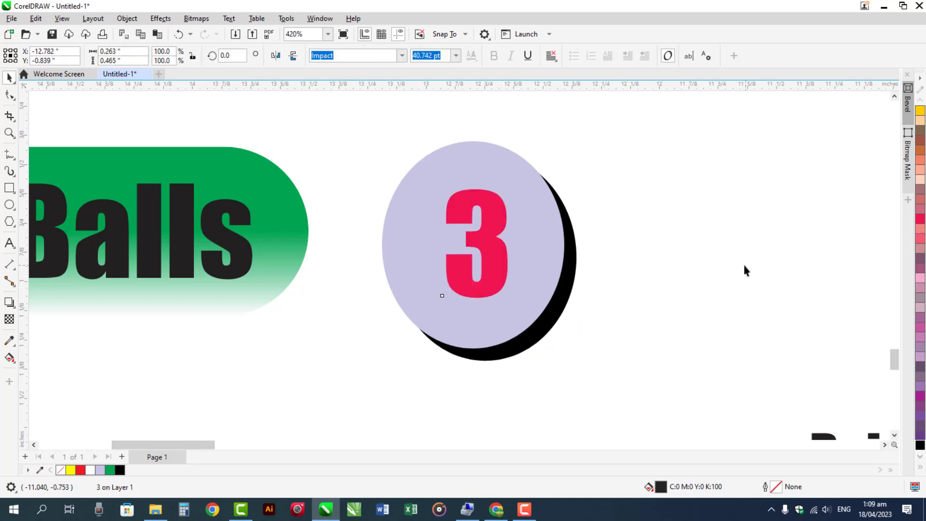
left_click(485, 275)
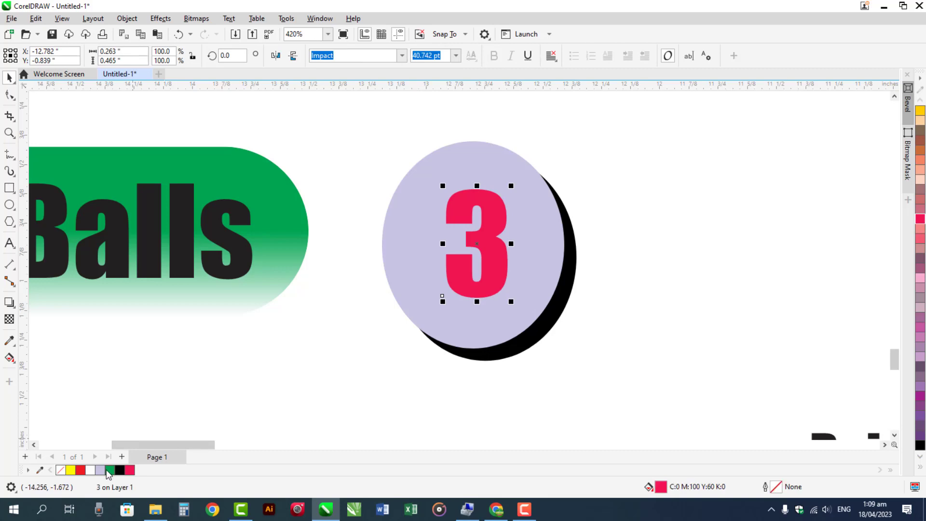
left_click(91, 471)
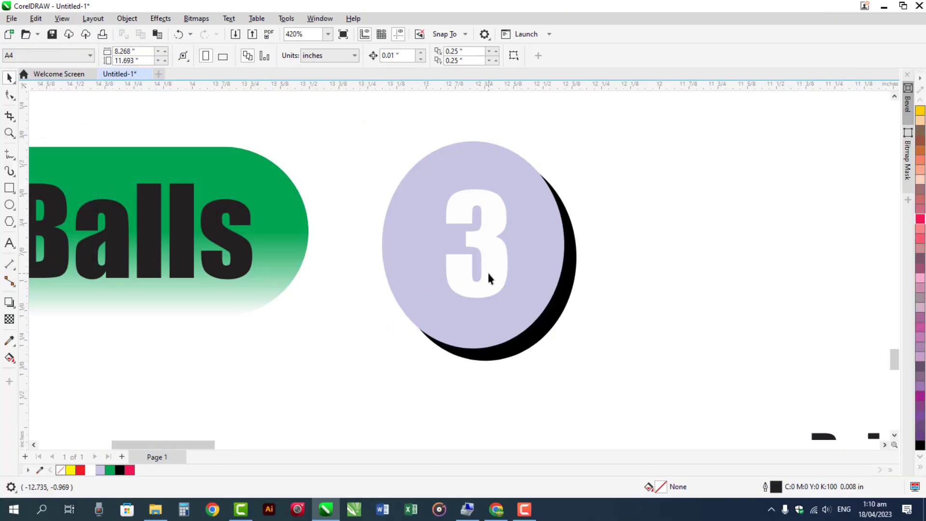
Step: Change the white number on the lavender ball to 7
left_click(487, 271)
double_click(488, 273)
type("7")
key("ctrl+space")
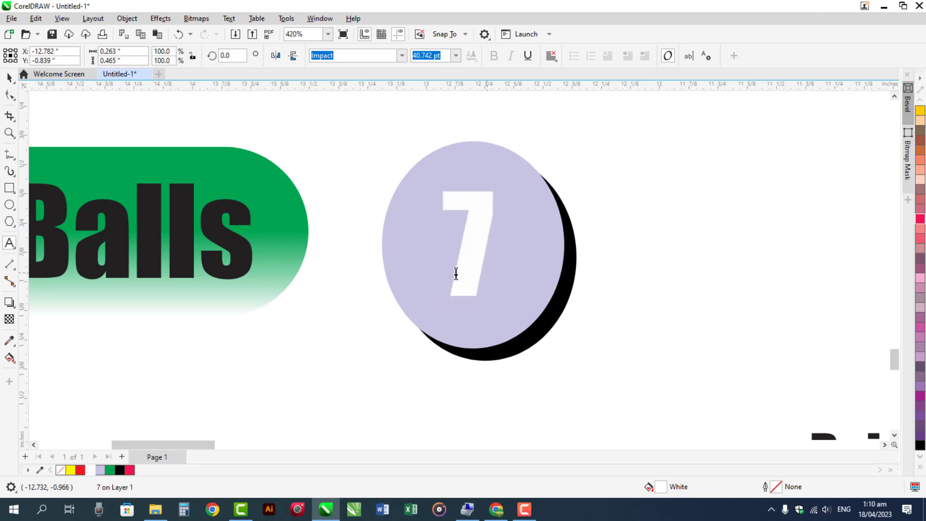
Step: Move the whole 7 ball left against the green badge and place a copy of it farther to the right
scroll(384, 217, "down", 2)
left_click_drag(348, 146, 545, 352)
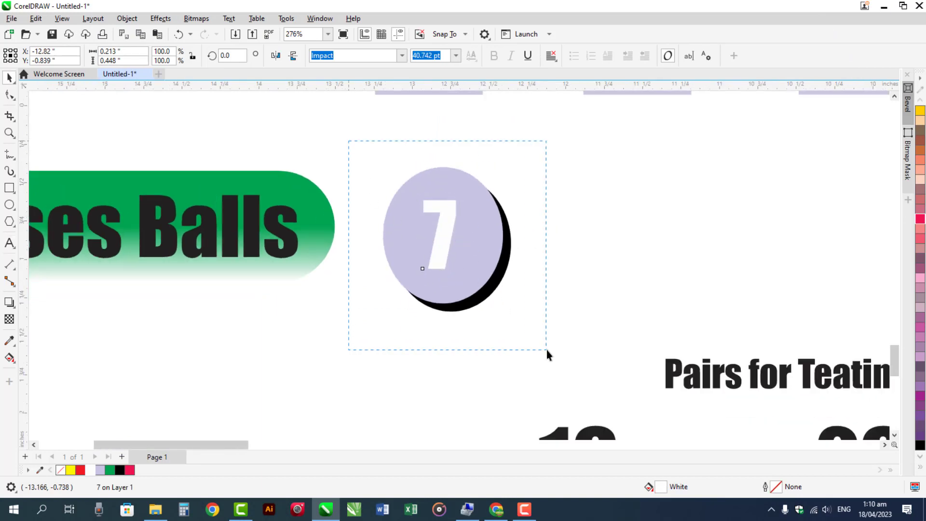
left_click_drag(478, 289, 624, 282)
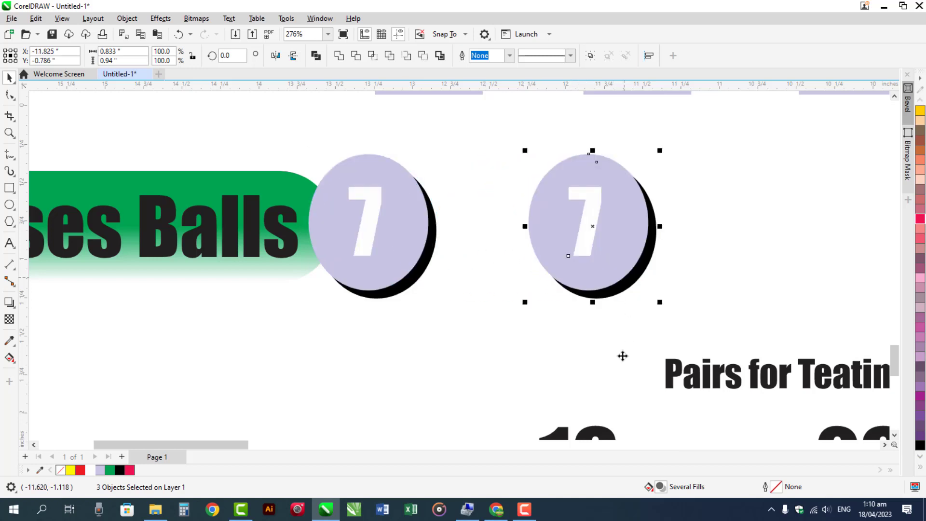
Step: Change the copied ball's number to 19 and centre it horizontally and vertically on its ellipse
left_click(588, 242)
double_click(587, 242)
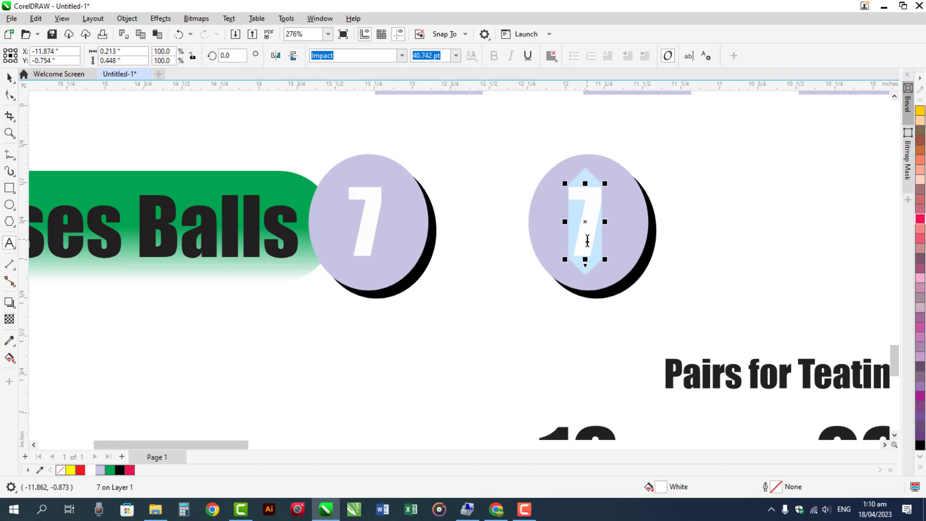
type("19")
left_click(558, 249, "shift")
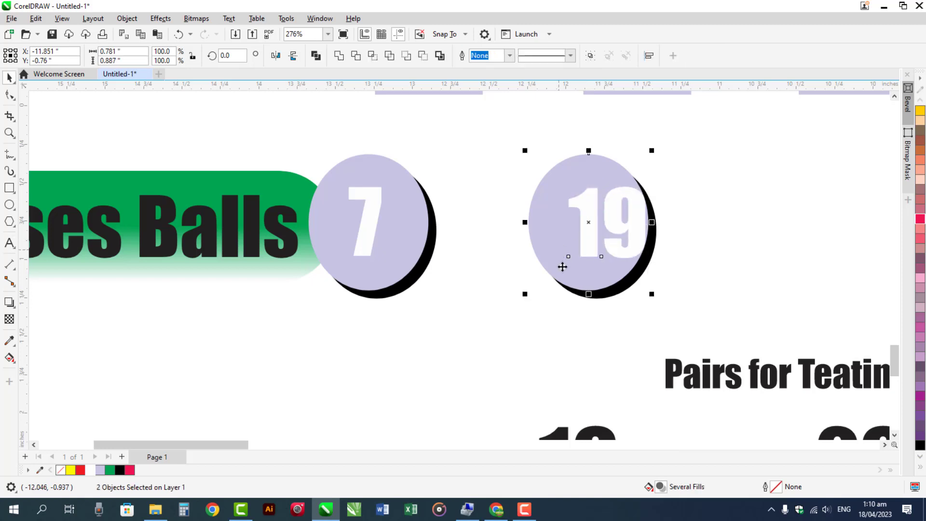
key("c")
key("e")
left_click(538, 332)
Step: Copy the 19 ball with its shadow to the right and change the copy's number to 24
left_click_drag(499, 125, 698, 337)
left_click(884, 444)
left_click(885, 444)
left_click(884, 445)
left_click(885, 444)
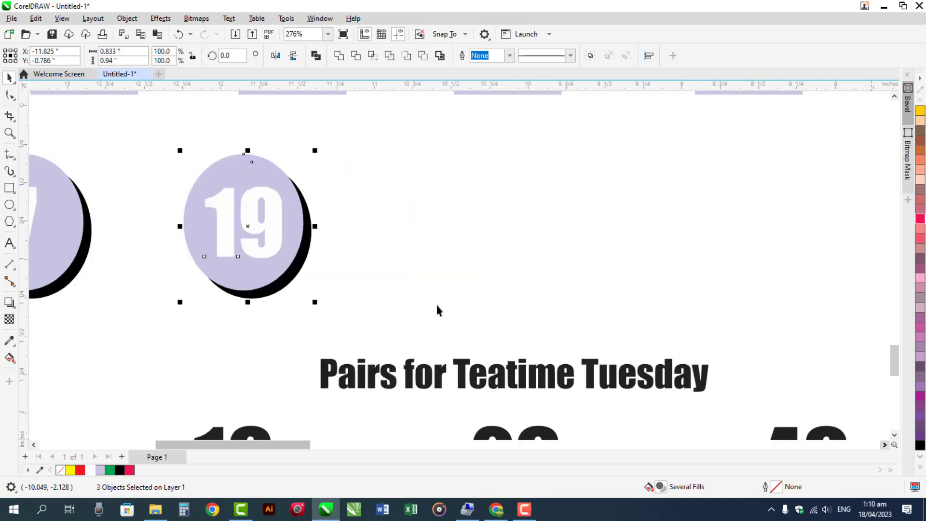
left_click_drag(259, 257, 500, 281)
right_click(500, 280)
left_click(457, 309)
double_click(511, 236)
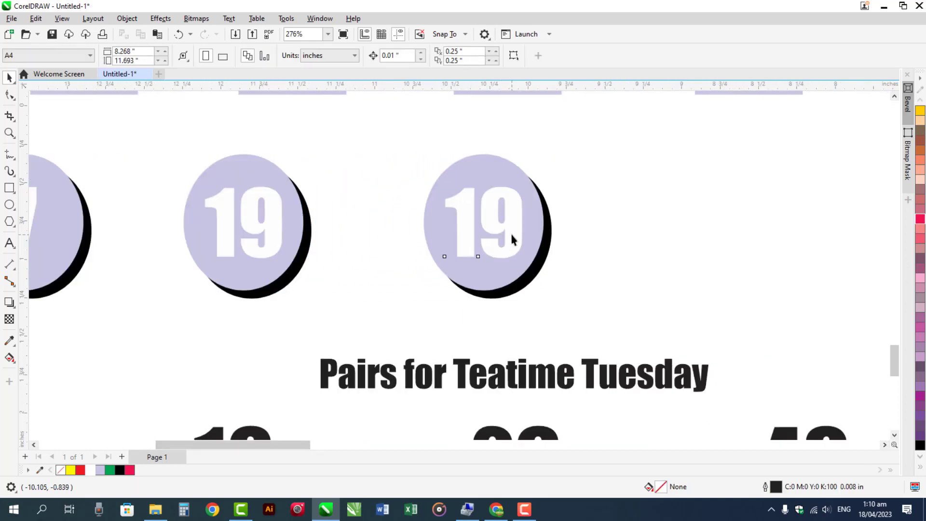
key("ctrl+a")
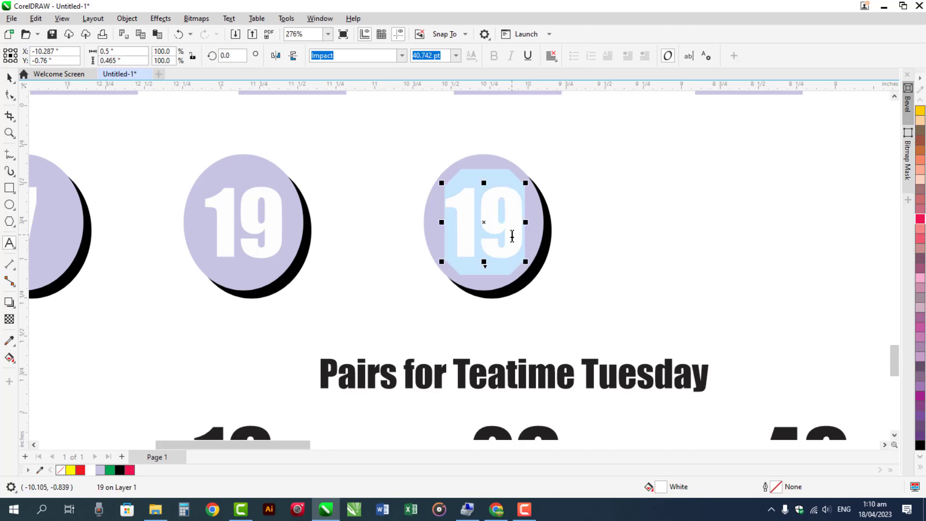
type("24")
key("ctrl+space")
Step: Copy the 24 ball to the right and change the copy's number to 39, centred horizontally on its ellipse
left_click_drag(395, 131, 610, 324)
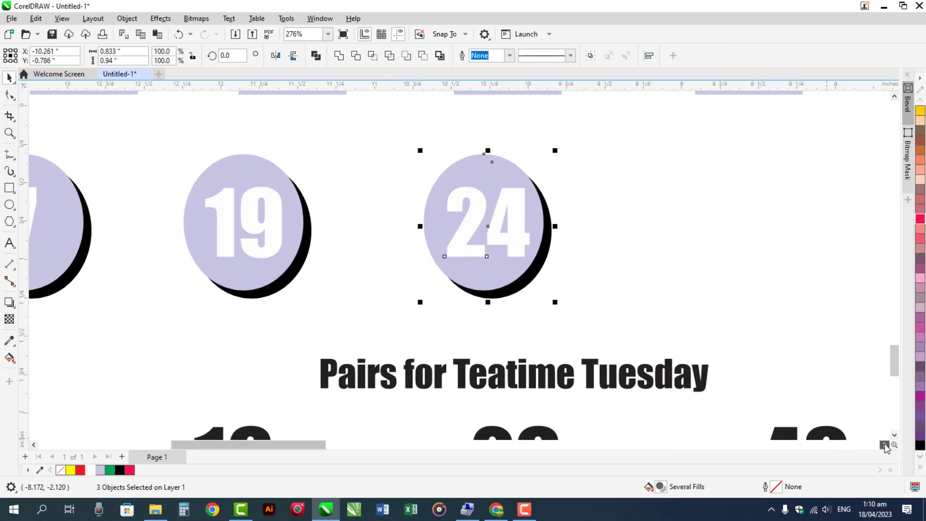
left_click(885, 445)
left_click_drag(342, 259, 578, 287)
left_click(579, 237)
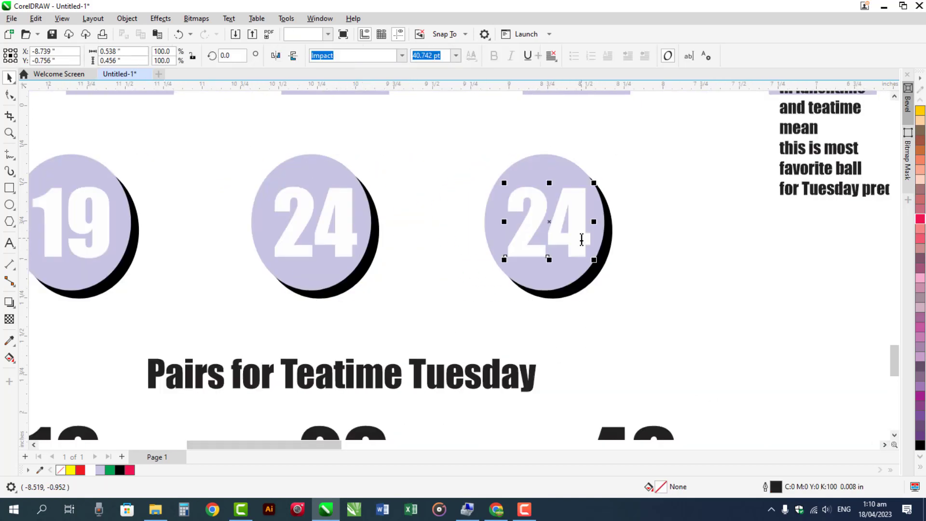
double_click(580, 239)
type("39")
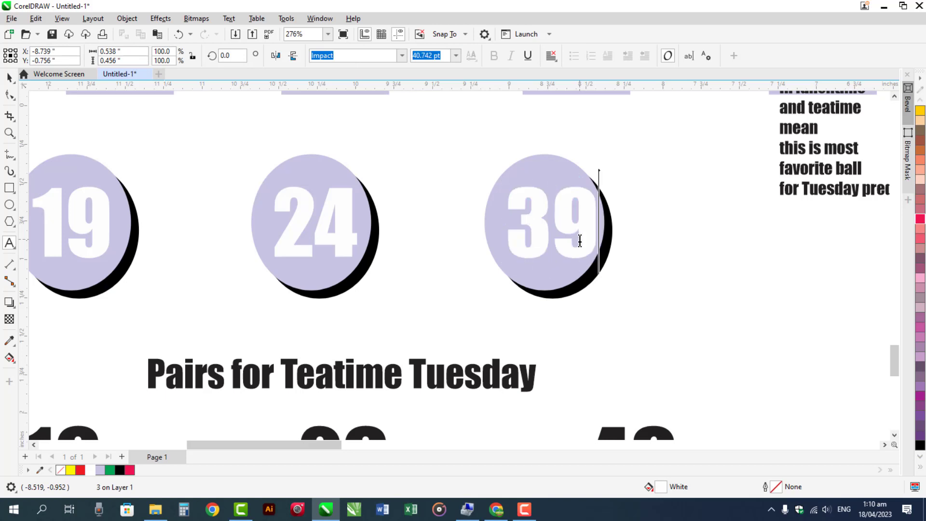
key("Escape")
left_click(561, 273, "shift")
key("c")
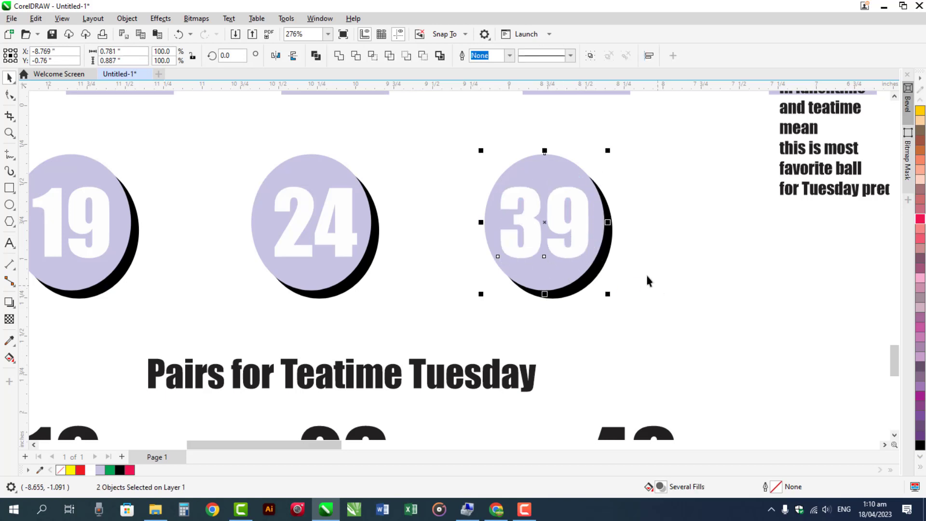
Step: Copy the 39 ball with its shadow to the right and change the copy's number to 40
left_click(480, 169)
left_click_drag(630, 319, 666, 340)
left_click_drag(569, 278, 752, 278)
right_click(747, 285)
double_click(760, 241)
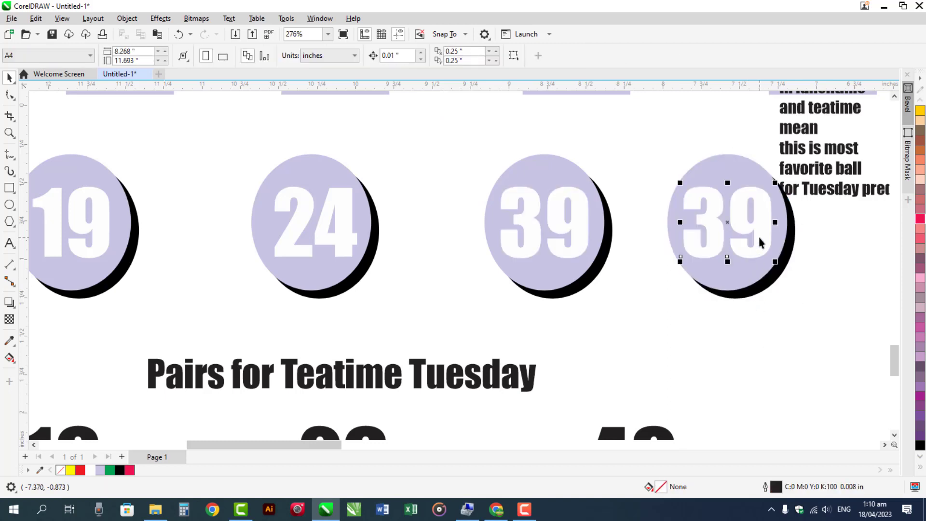
key("ctrl+a")
type("40")
key("Escape")
left_click(672, 327)
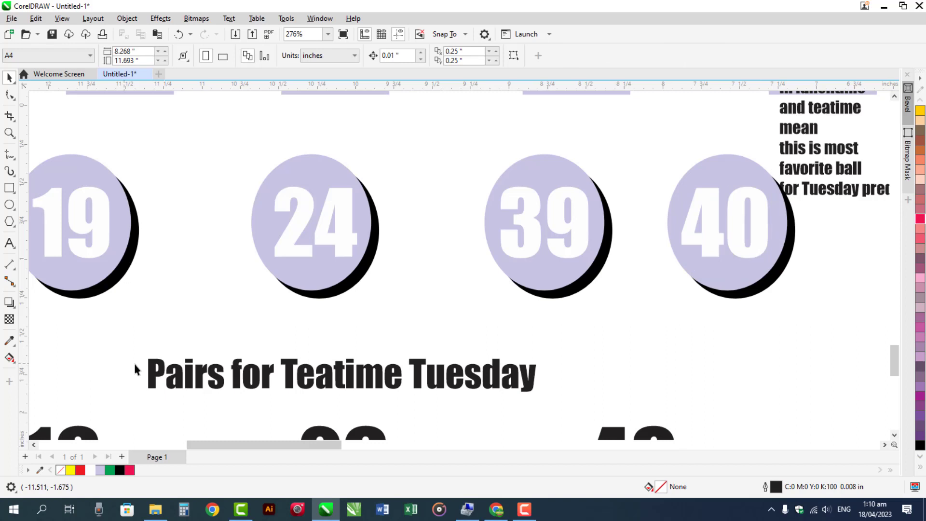
Step: Select the white numbers 40, 24 and 19 on the bonus balls together
left_click(713, 228)
left_click(316, 248, "shift")
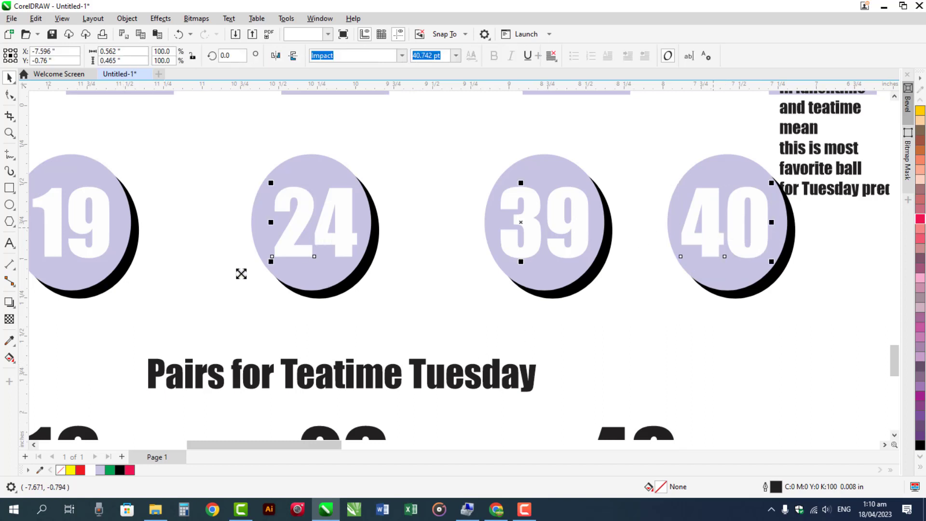
left_click(103, 223, "shift")
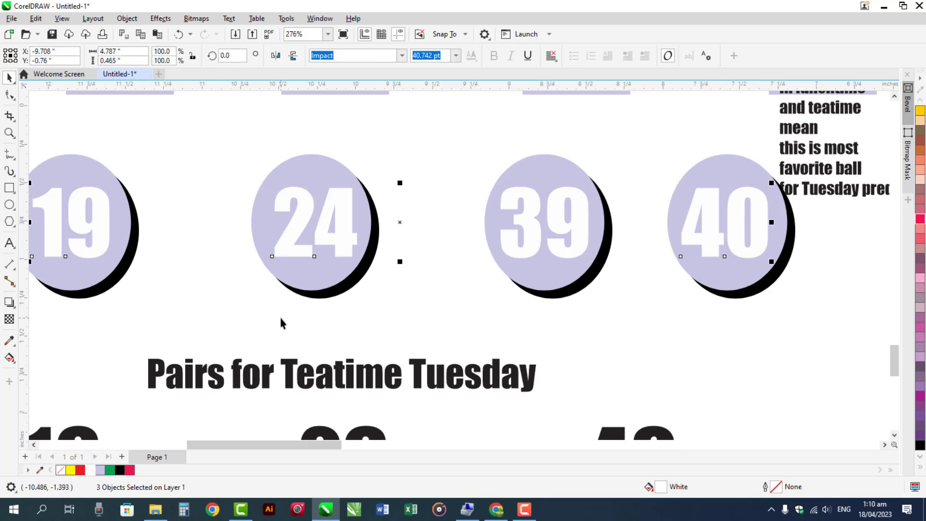
left_click(34, 445)
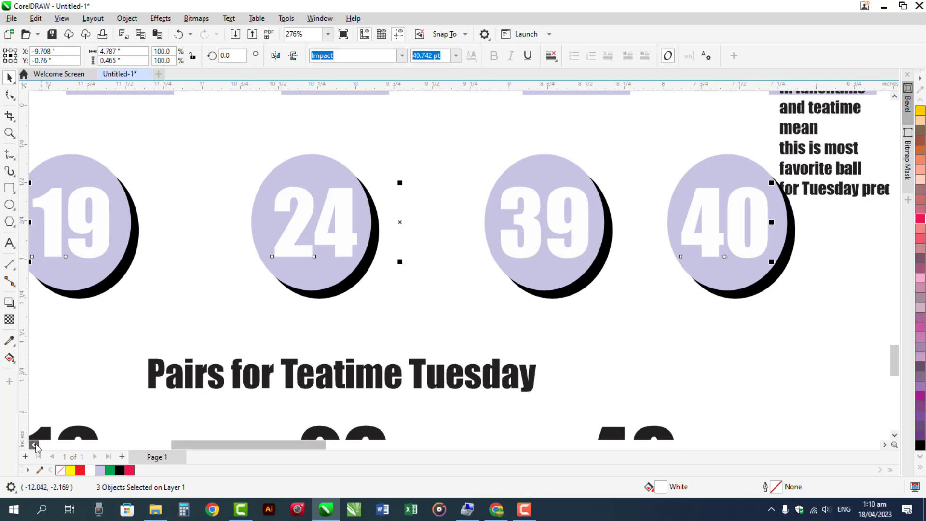
left_click_drag(274, 221, 222, 346)
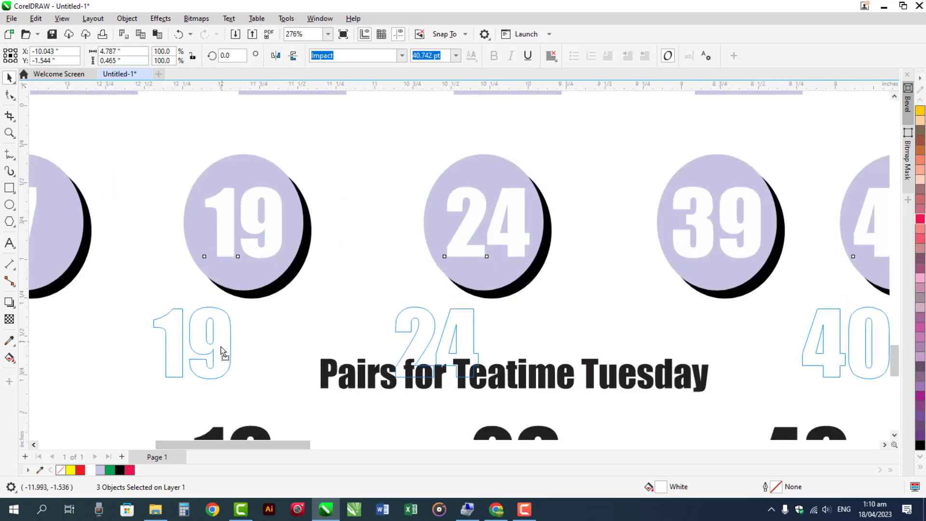
left_click(894, 435)
left_click(894, 434)
left_click(894, 434)
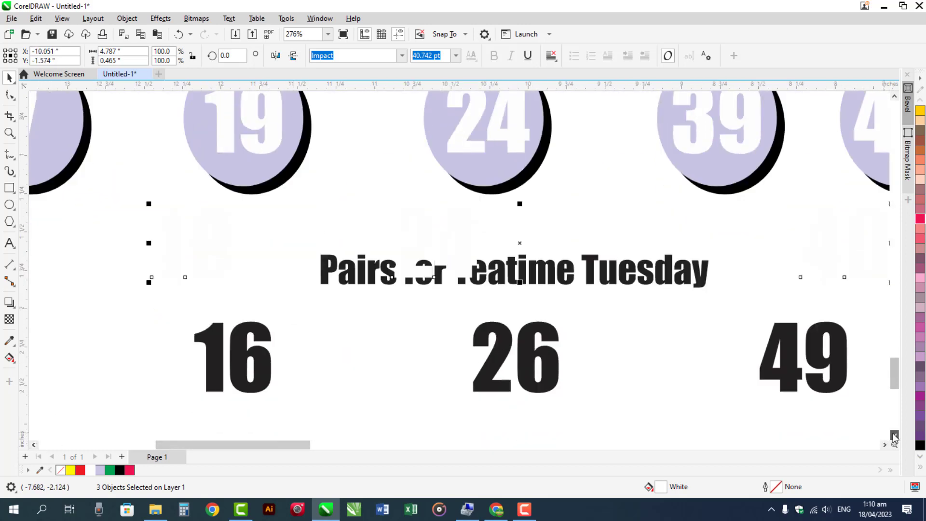
left_click(894, 434)
left_click(894, 434)
left_click_drag(515, 202, 472, 262)
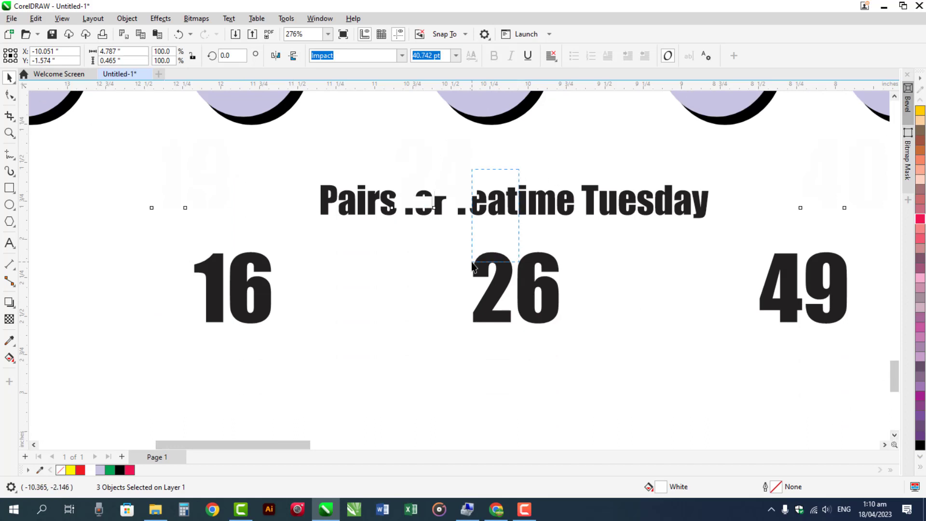
left_click_drag(552, 142, 546, 164)
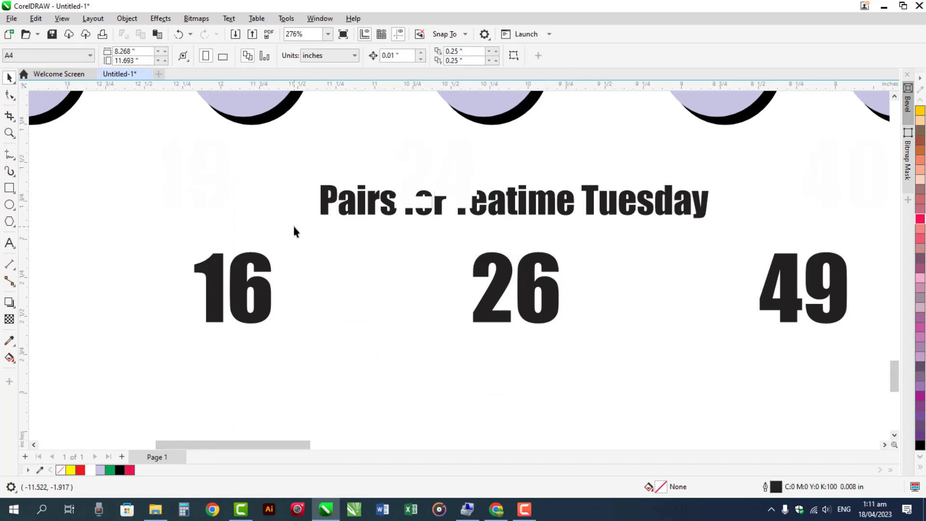
key("ctrl+z")
Step: Copy the selected numbers 19, 24 and 40, recolour the copies Neon Red and place them in a row below 16, 26 and 49
left_click(894, 96)
left_click(894, 96)
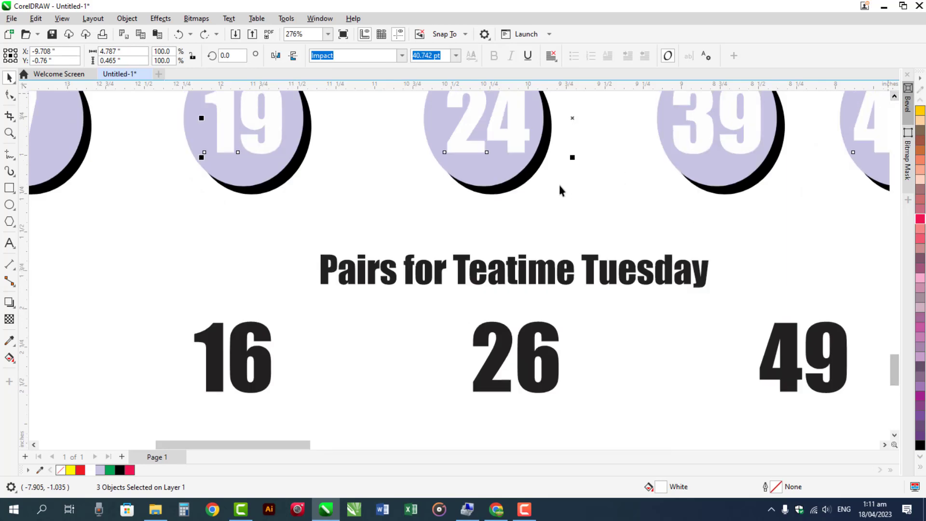
left_click_drag(521, 134, 453, 278)
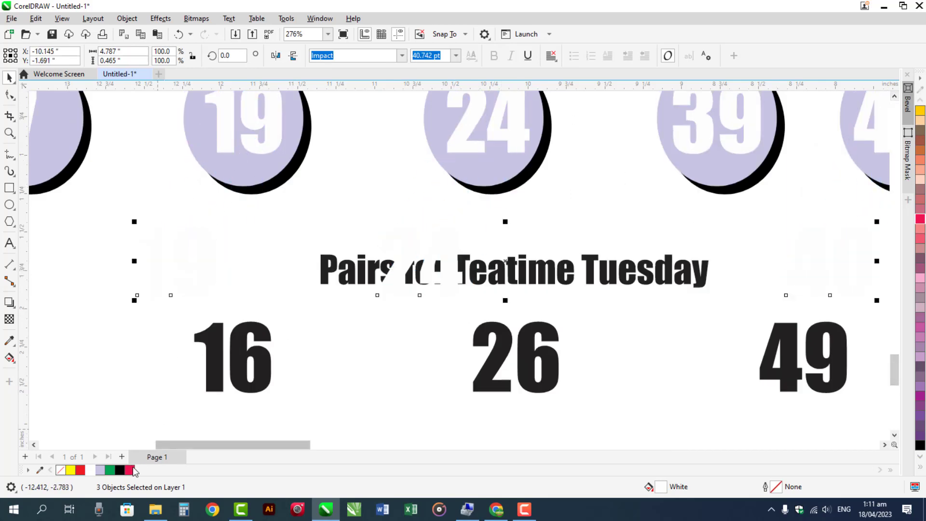
left_click(894, 435)
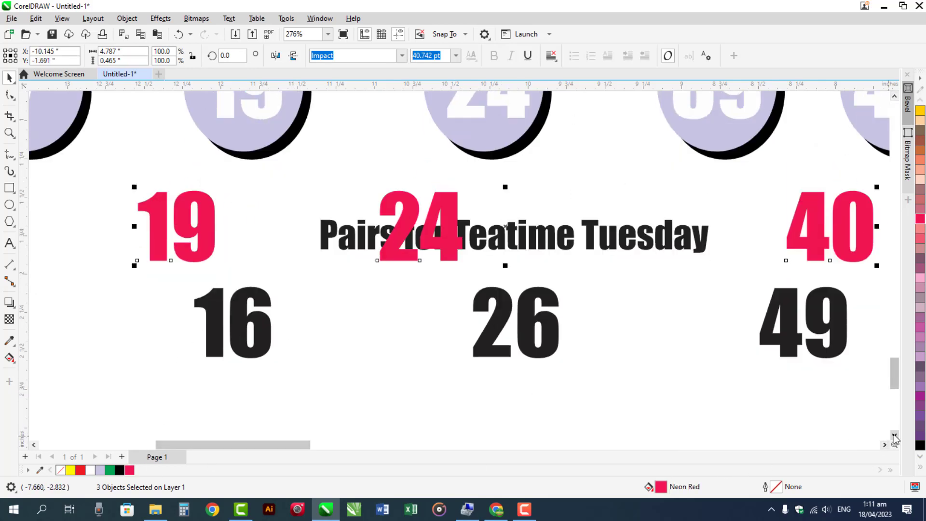
left_click(894, 435)
left_click(894, 435)
left_click_drag(456, 179, 398, 396)
left_click(453, 391)
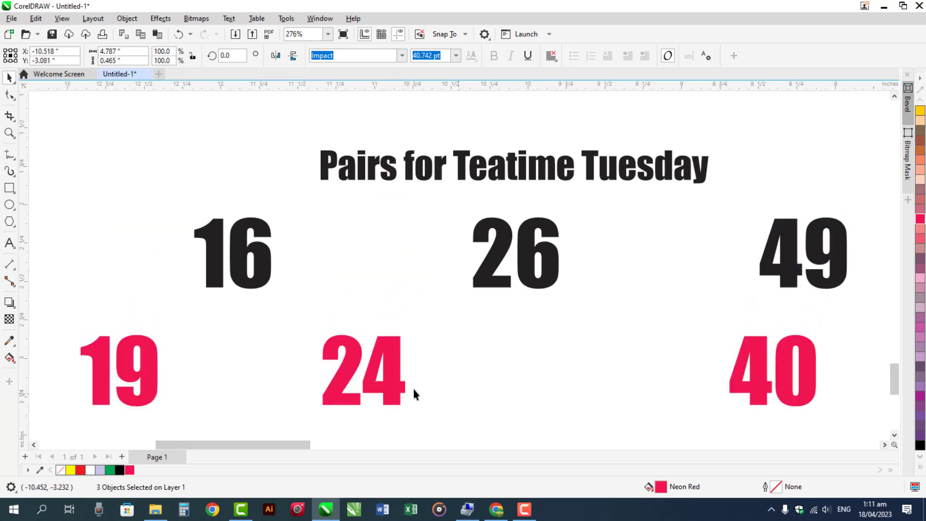
Step: Extend the black 16 under the pairs heading so it reads 16-14
double_click(270, 265)
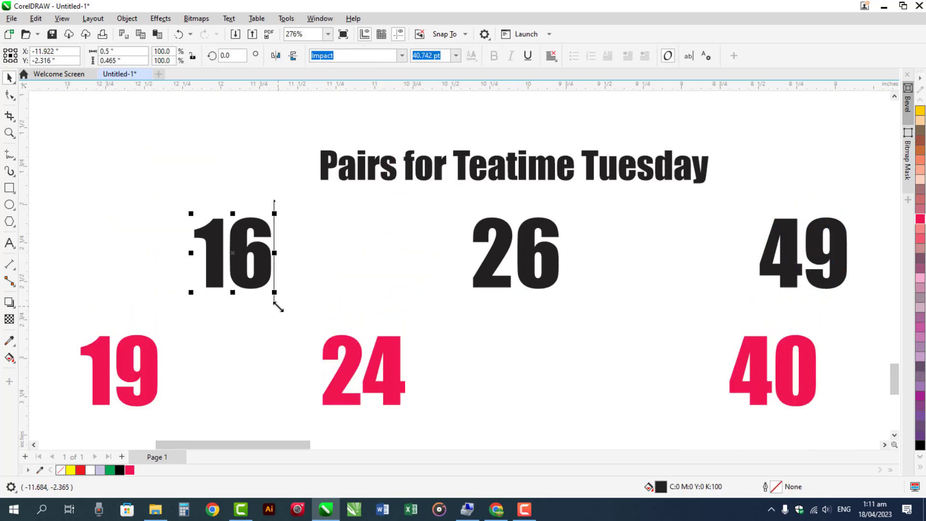
type("-")
scroll(310, 287, "up", 4)
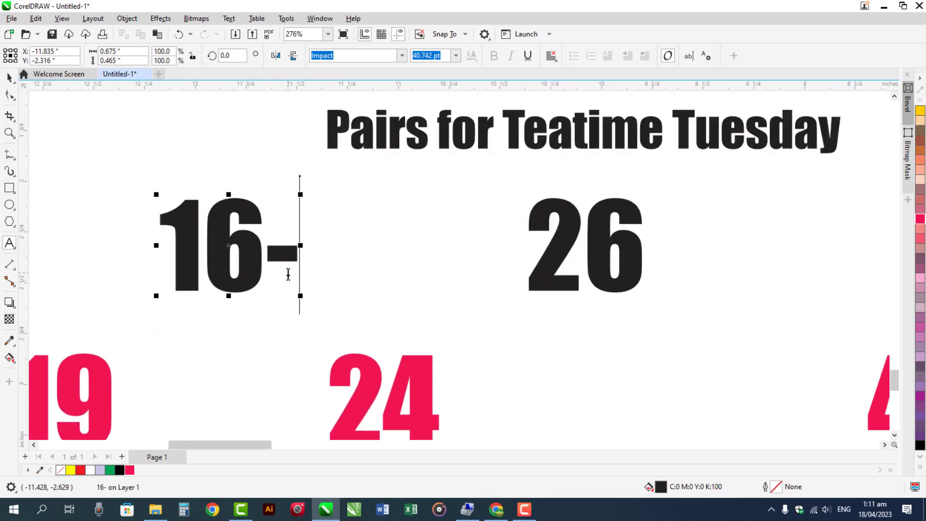
left_click(894, 96)
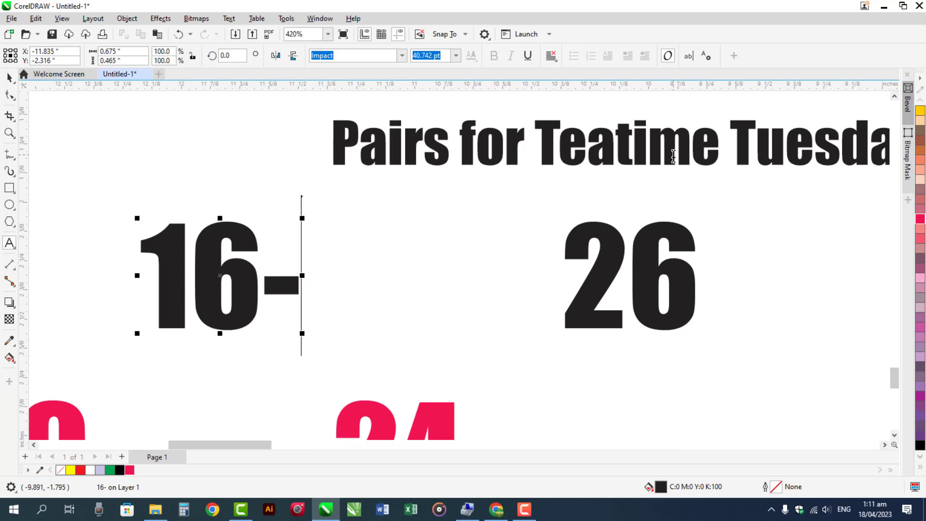
type("14")
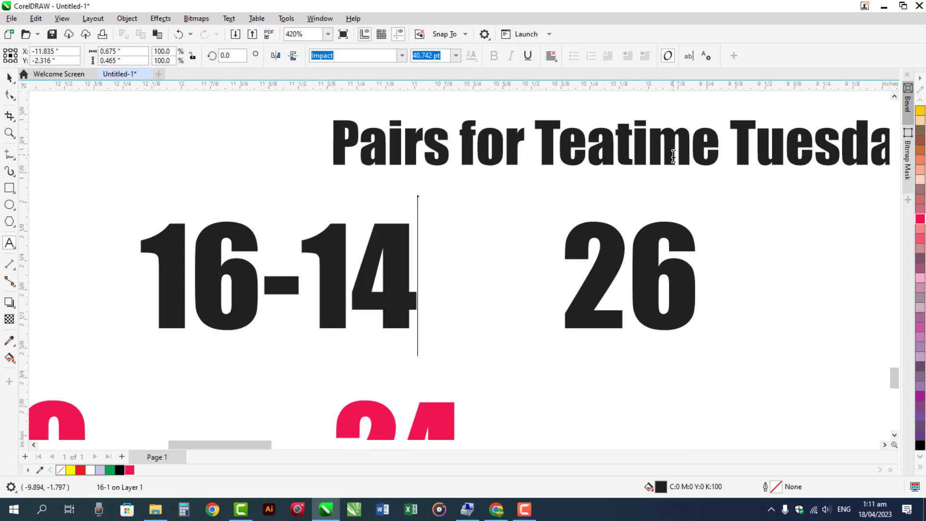
key("ctrl+space")
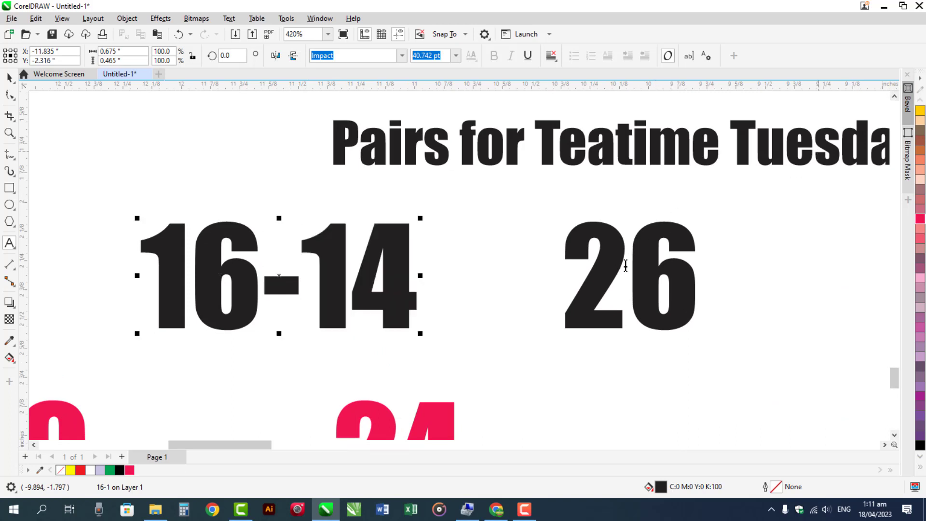
Step: Extend the black 26 so it reads 26-22
left_click(885, 445)
left_click(885, 444)
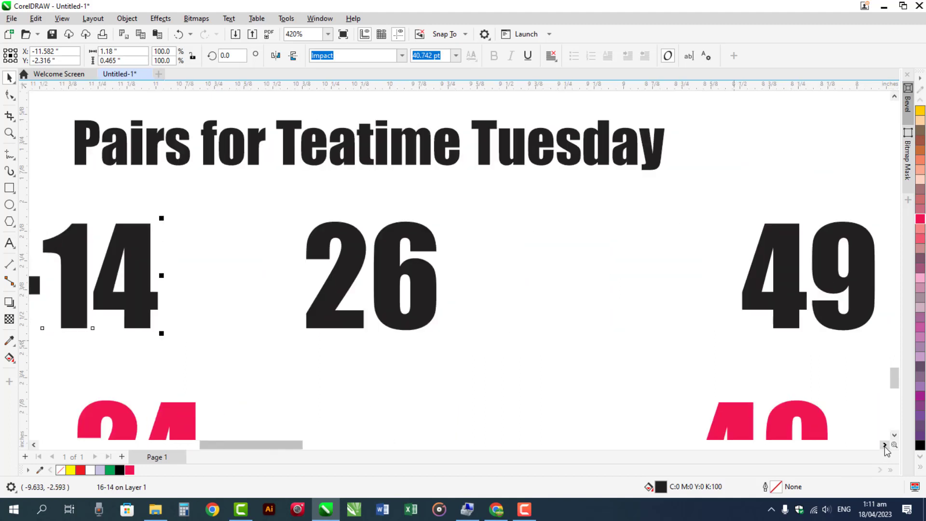
double_click(348, 293)
type("-")
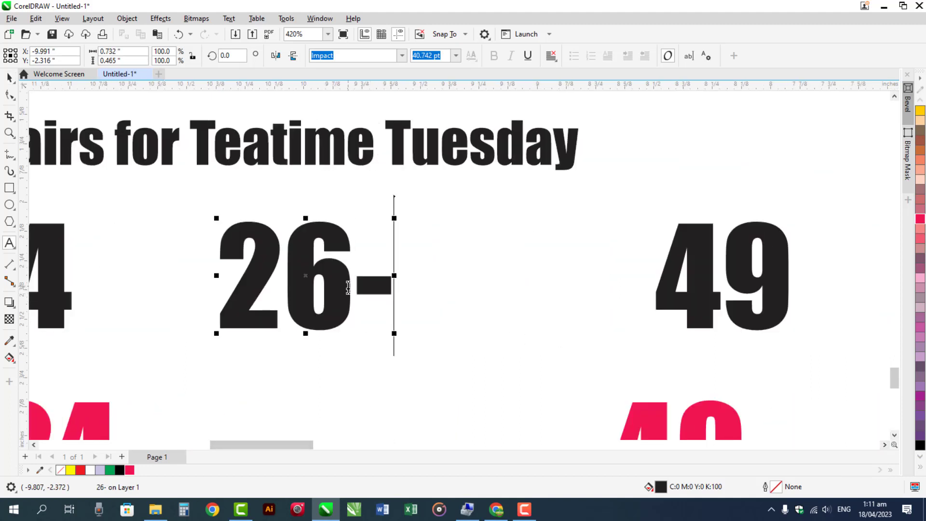
type("22")
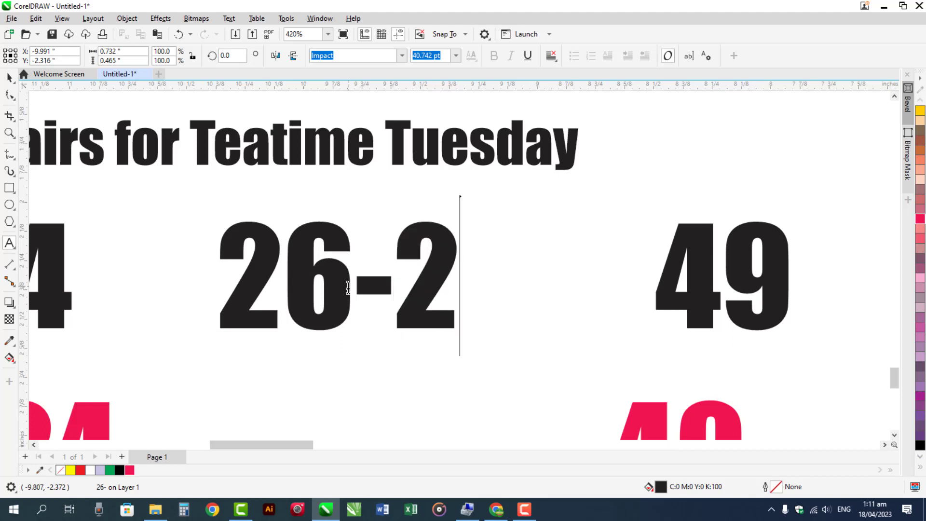
Step: Extend the black 49 so it reads 49-47
left_click(885, 445)
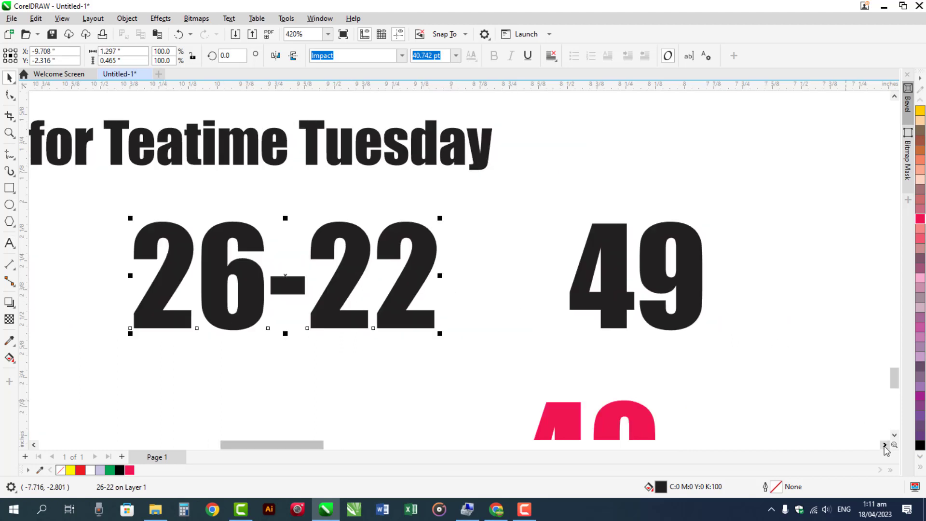
double_click(527, 281)
type("-")
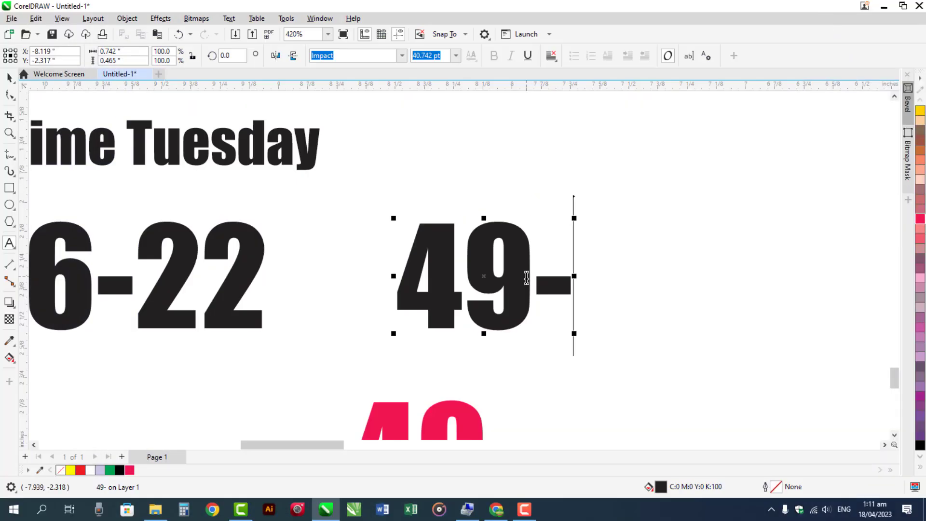
type("47")
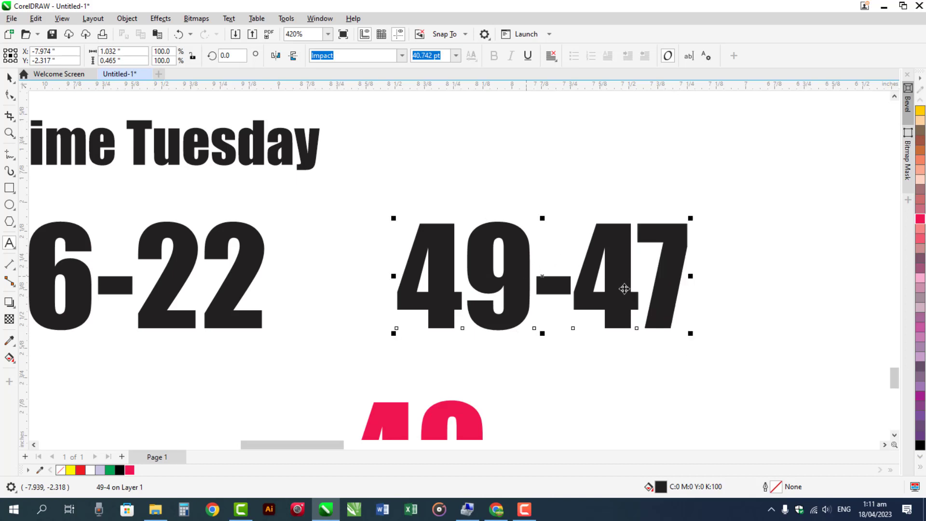
key("ctrl+space")
Step: Extend the red 40 in the lower row so it reads 40-37
left_click(895, 435)
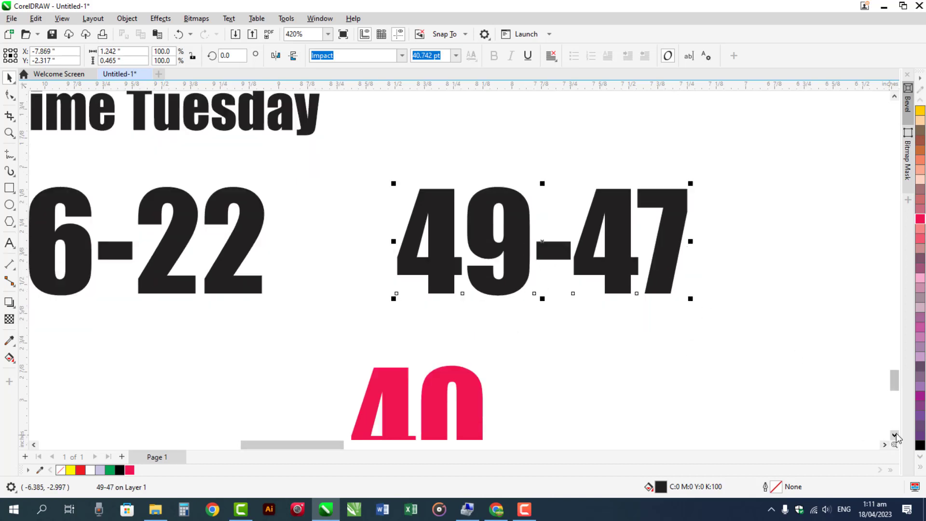
left_click(894, 434)
left_click(894, 434)
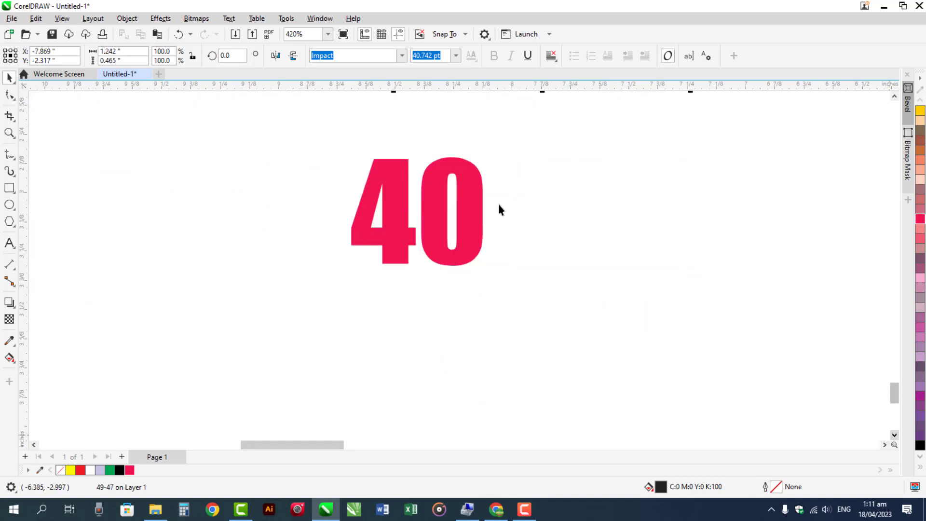
double_click(480, 205)
type("-")
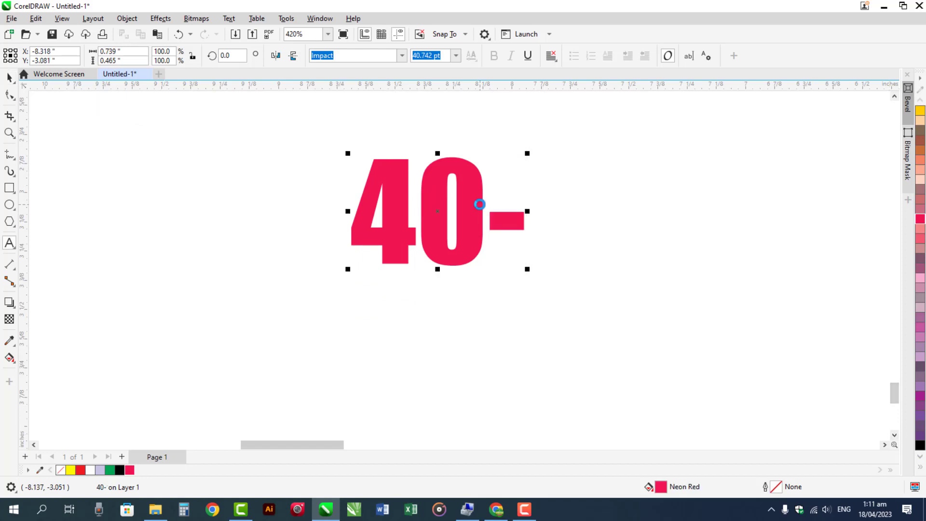
type("37")
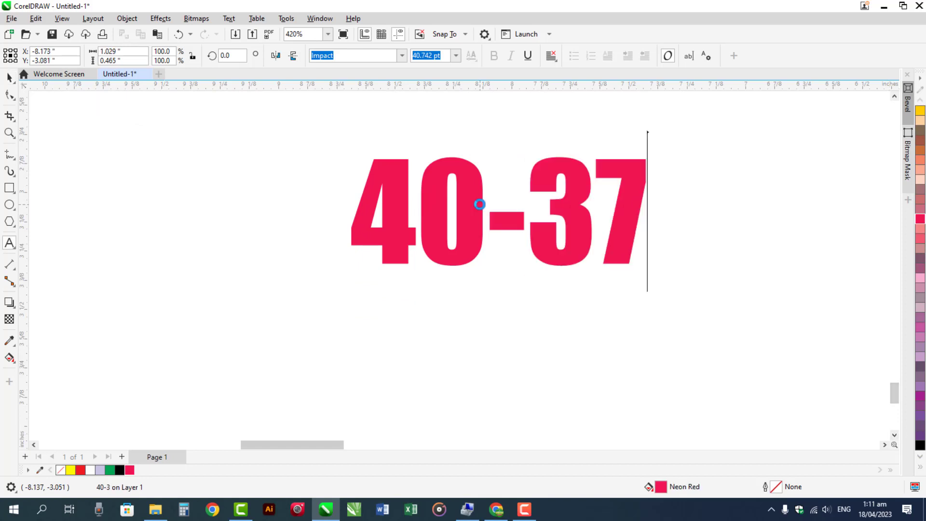
key("ctrl+space")
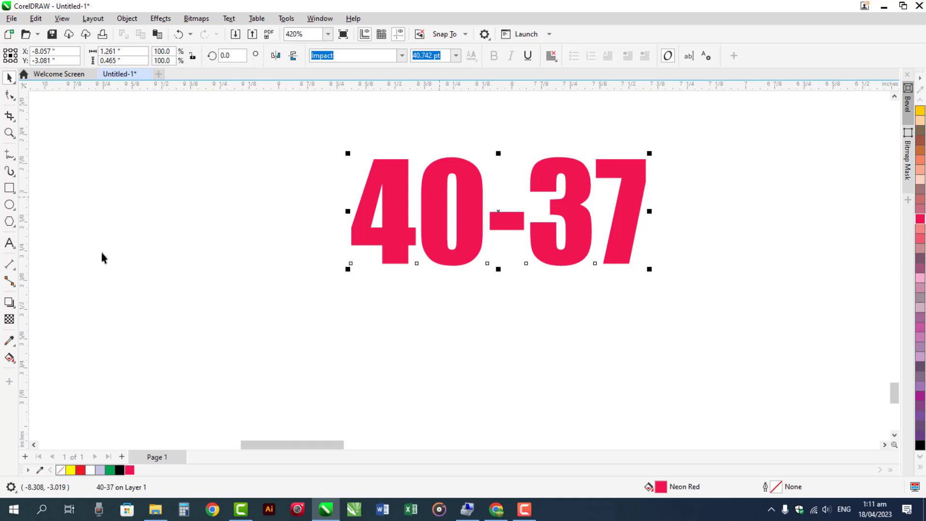
Step: Extend the red 24 in the lower row so it reads 24-5
left_click(34, 444)
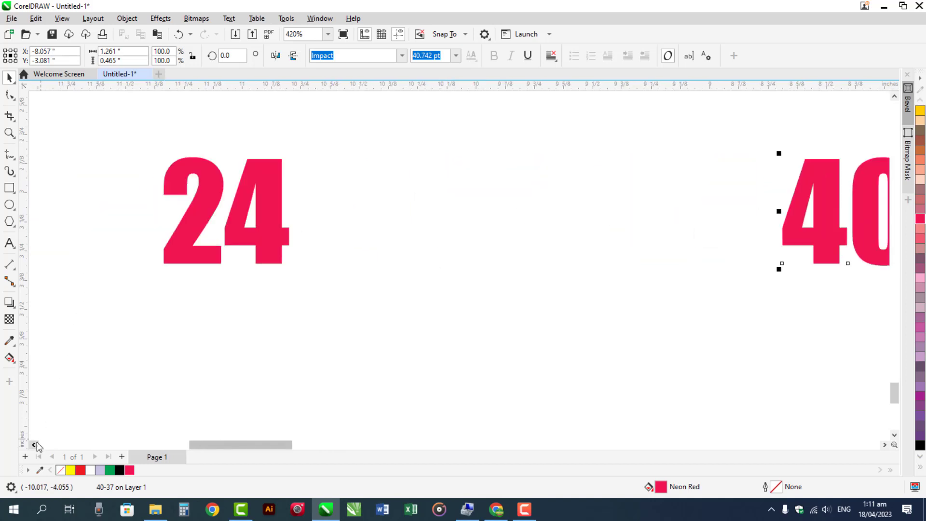
left_click(34, 444)
double_click(439, 193)
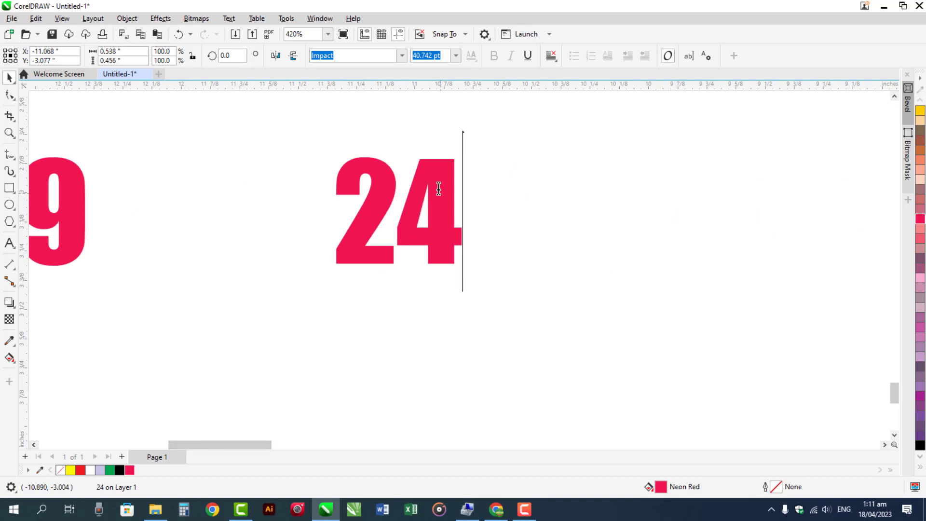
type("-")
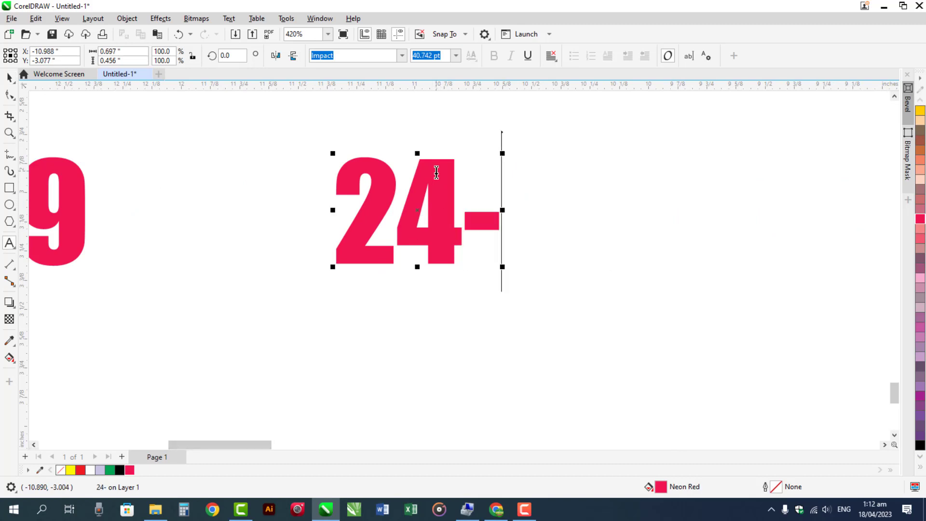
type("5")
key("ctrl+space")
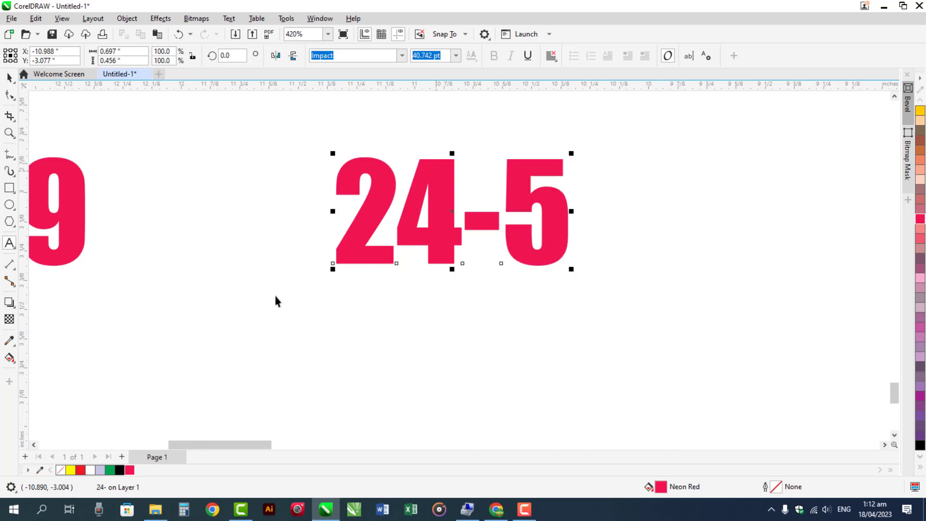
key("Escape")
Step: Shrink the red 19 to about 15 pt, place it at the lower right of 24-5 and recolour it black
left_click(34, 444)
left_click(33, 444)
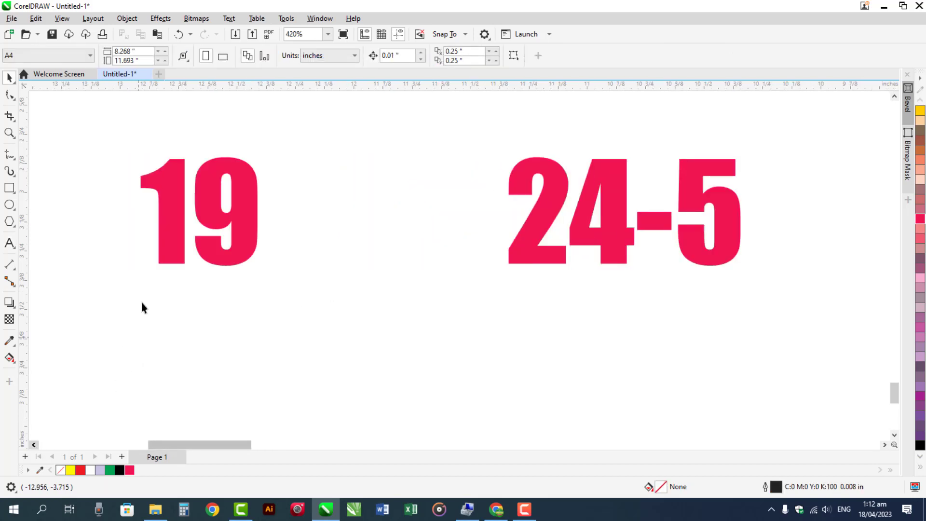
left_click(247, 206)
left_click_drag(265, 270, 792, 257)
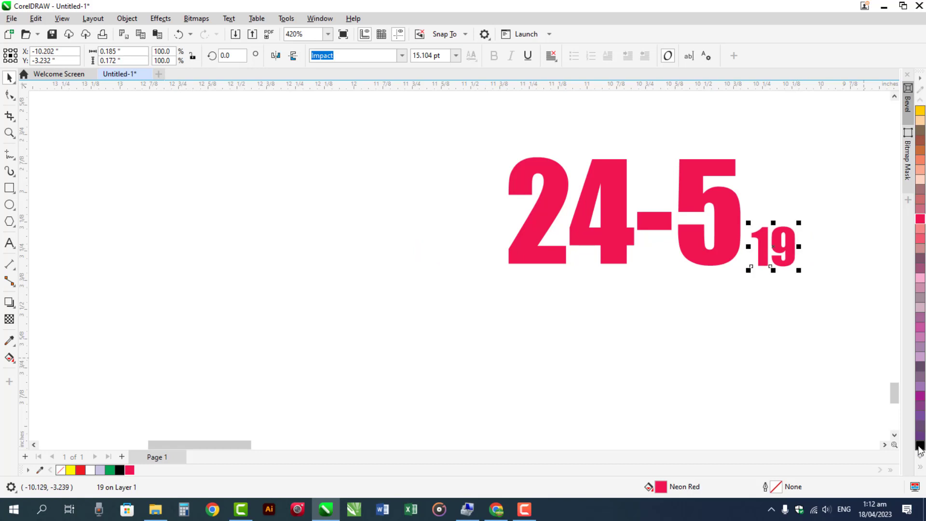
left_click(920, 444)
Step: Copy the small 19 upward, change the copy's text to Bonus and shrink it to about 8.8 pt just above the 19
left_click(884, 444)
left_click(884, 444)
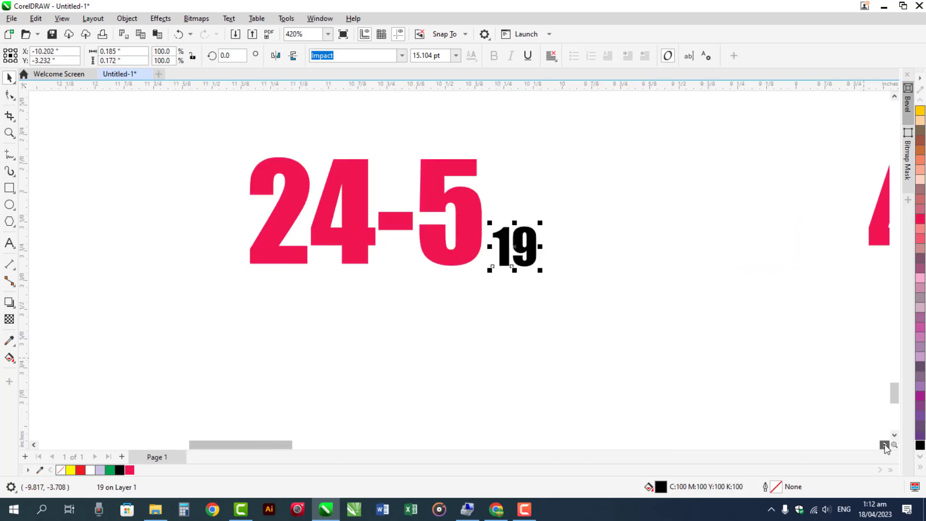
left_click_drag(448, 244, 440, 189)
right_click(441, 188)
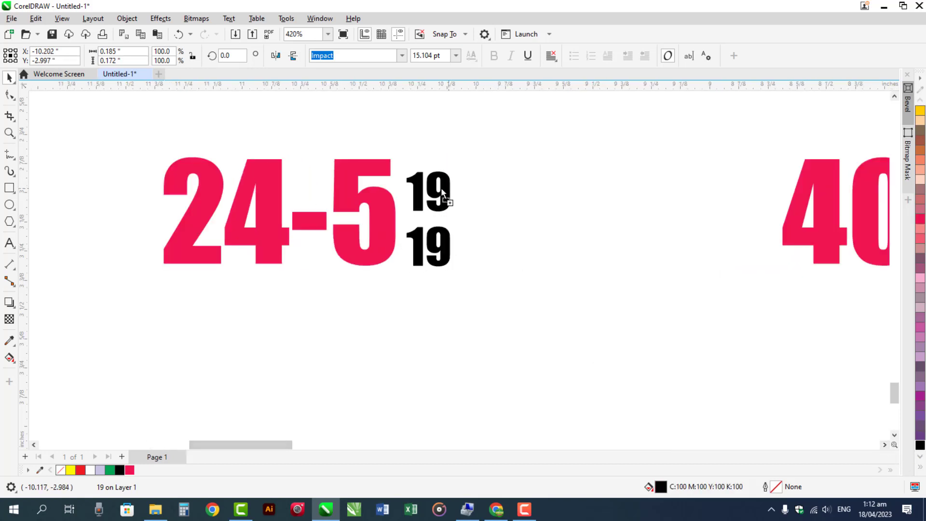
double_click(440, 188)
key("ctrl+a")
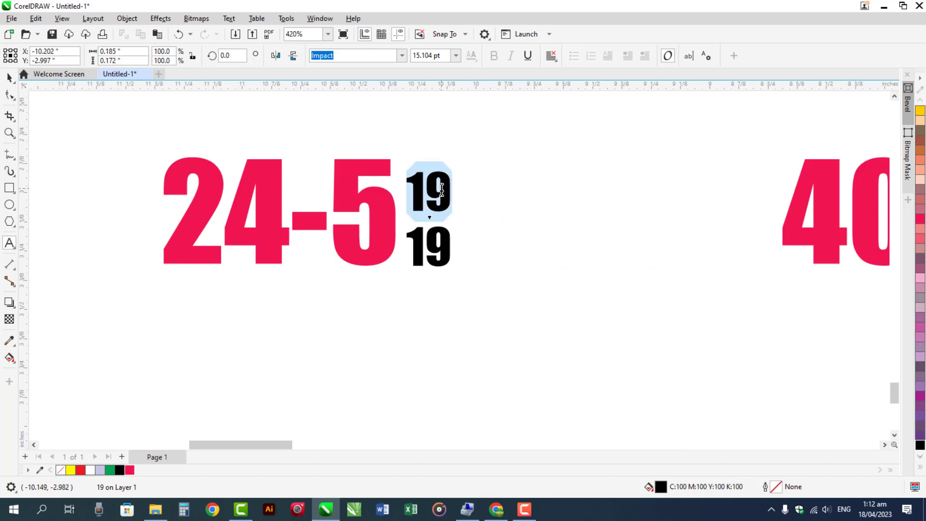
type("Bonus")
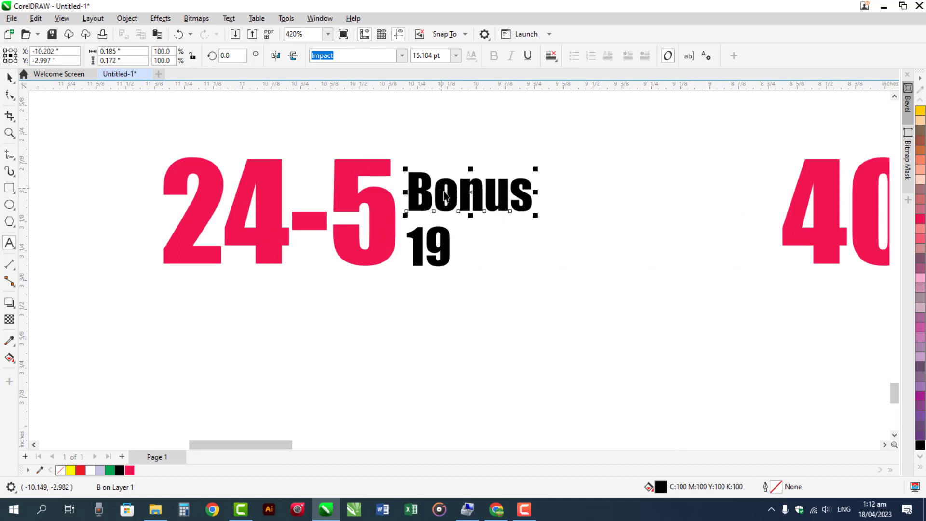
left_click_drag(535, 217, 514, 216)
left_click_drag(484, 208, 480, 222)
Step: Copy the Bonus label together with its 19 to the right end of 40-37
left_click_drag(507, 180, 388, 301)
left_click(885, 445)
left_click(885, 445)
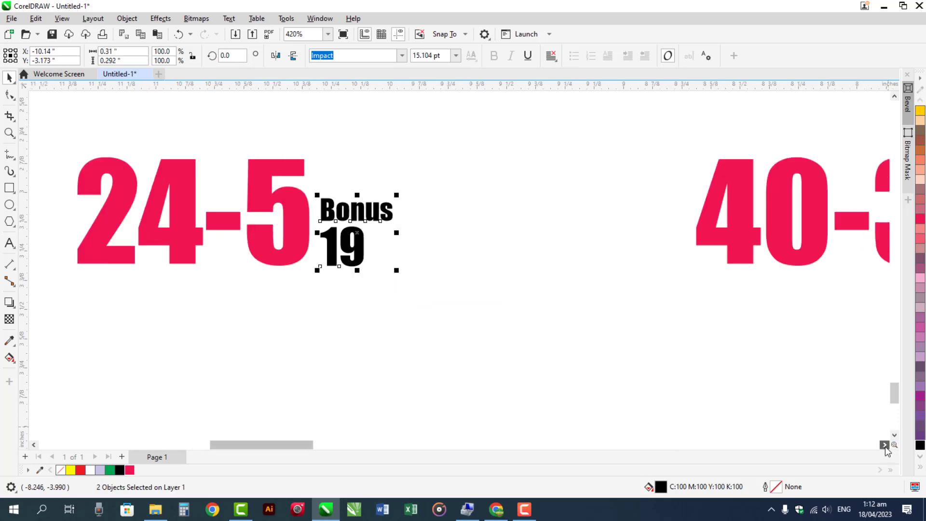
left_click(884, 445)
left_click(884, 446)
left_click_drag(110, 260, 780, 267)
right_click(780, 267)
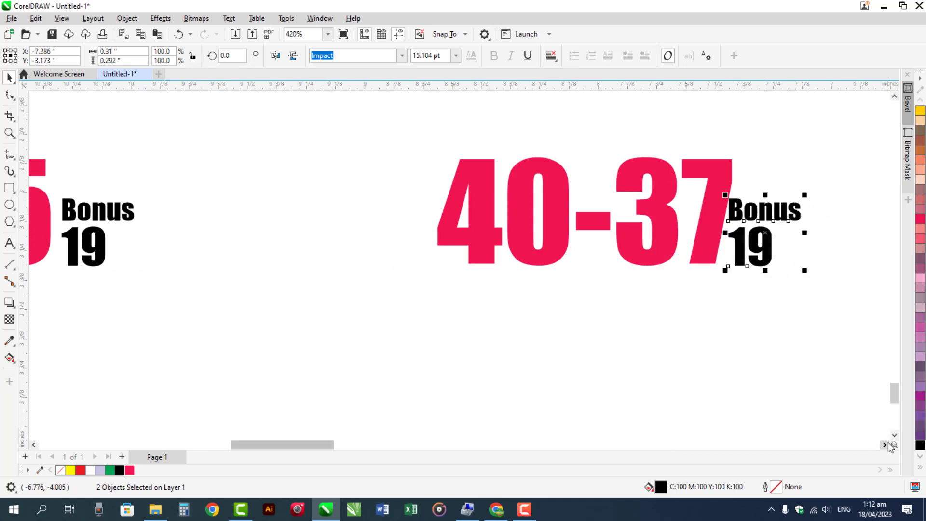
Step: Copy the Bonus 19 label from beside 40-37 up to the right end of 49-47
left_click(884, 445)
left_click(884, 444)
left_click(884, 445)
left_click(884, 445)
left_click(893, 95)
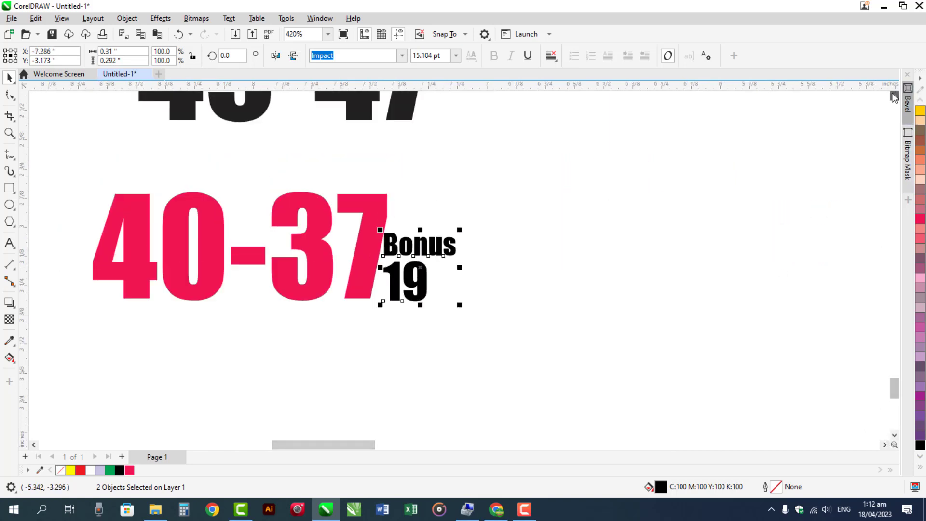
left_click(893, 95)
left_click(893, 95)
left_click(894, 95)
left_click_drag(423, 397, 473, 213)
left_click(470, 267)
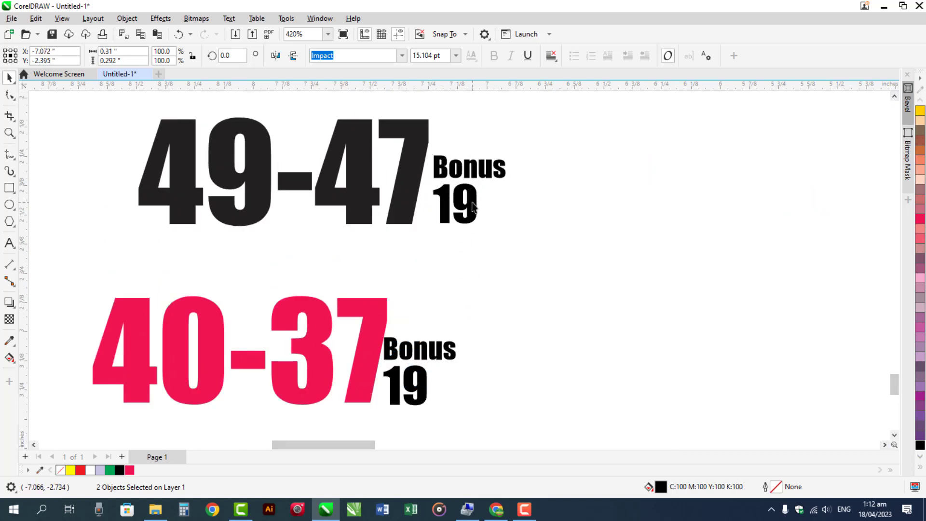
Step: Change the small bonus number beside 49-47 to 40
left_click(472, 204)
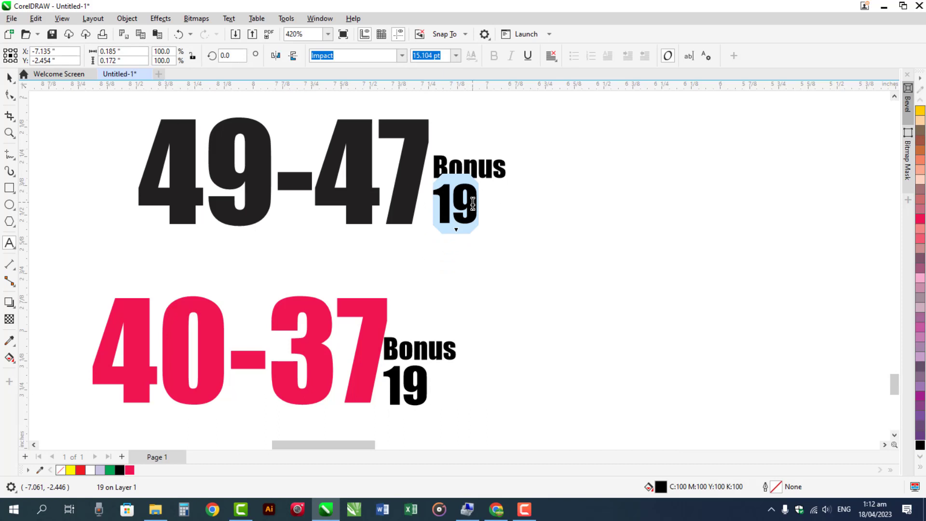
type("40")
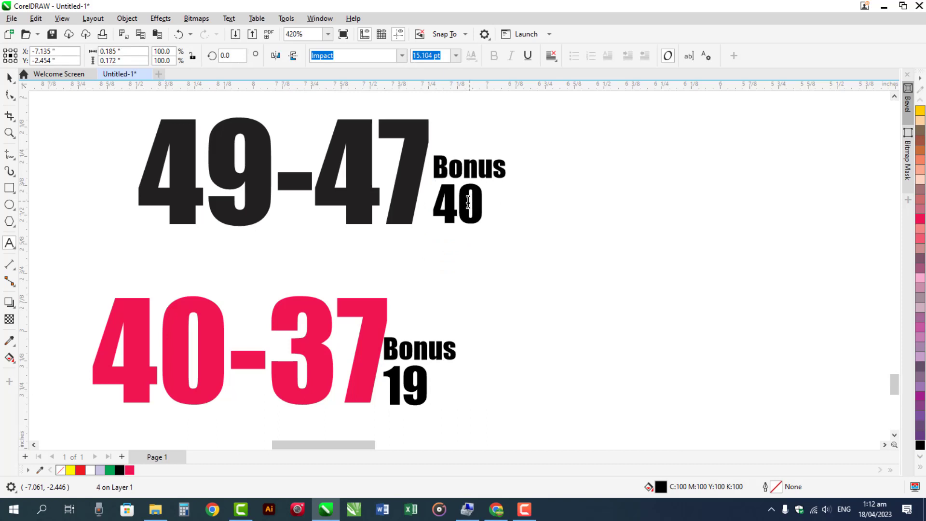
key("Escape")
Step: Copy the Bonus 40 label from beside 49-47 to the right end of 26-22
left_click(34, 444)
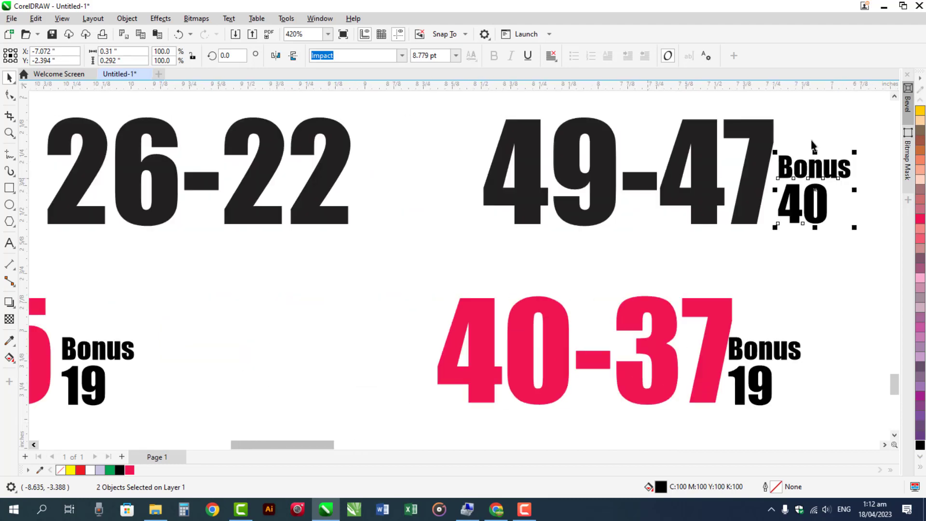
left_click(895, 97)
left_click_drag(807, 271, 686, 275)
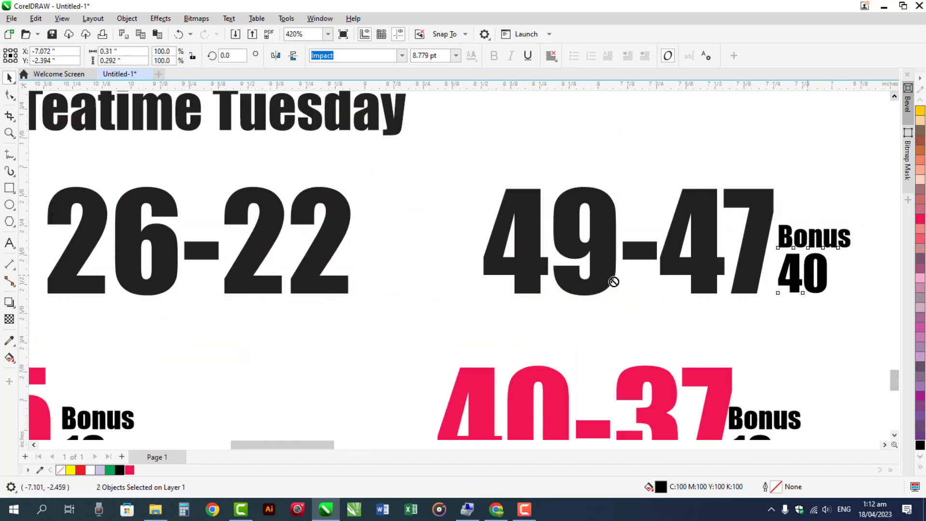
left_click_drag(396, 273, 395, 273)
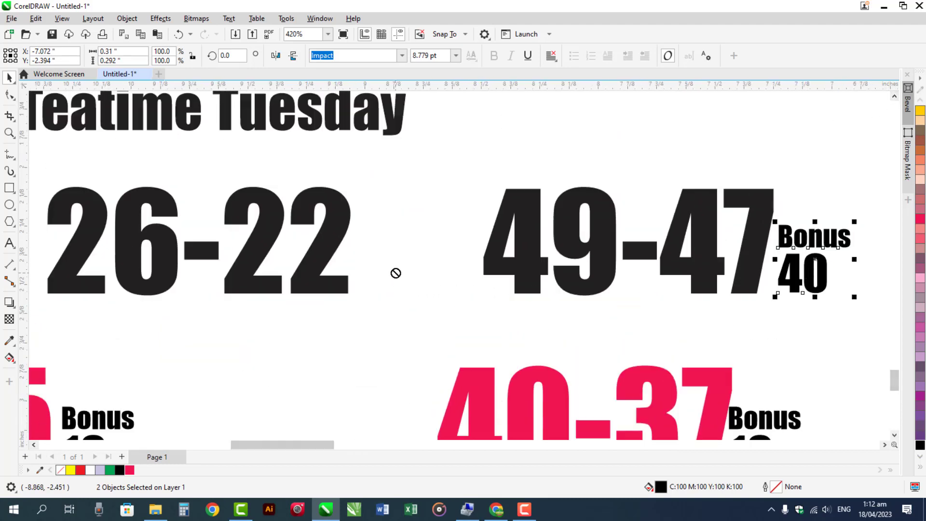
left_click_drag(794, 270, 379, 283)
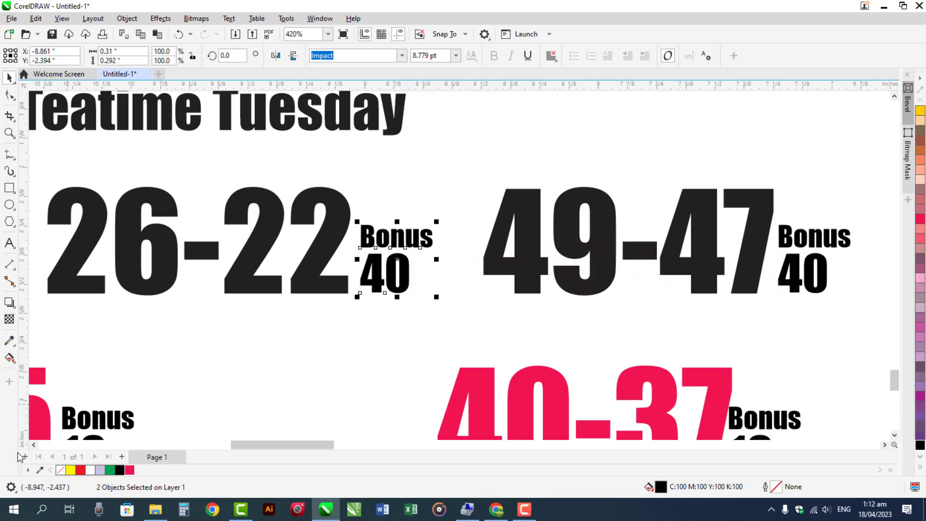
Step: Copy the Bonus 40 label from beside 26-22 to the right end of 16-14 and clear the selection
left_click(33, 444)
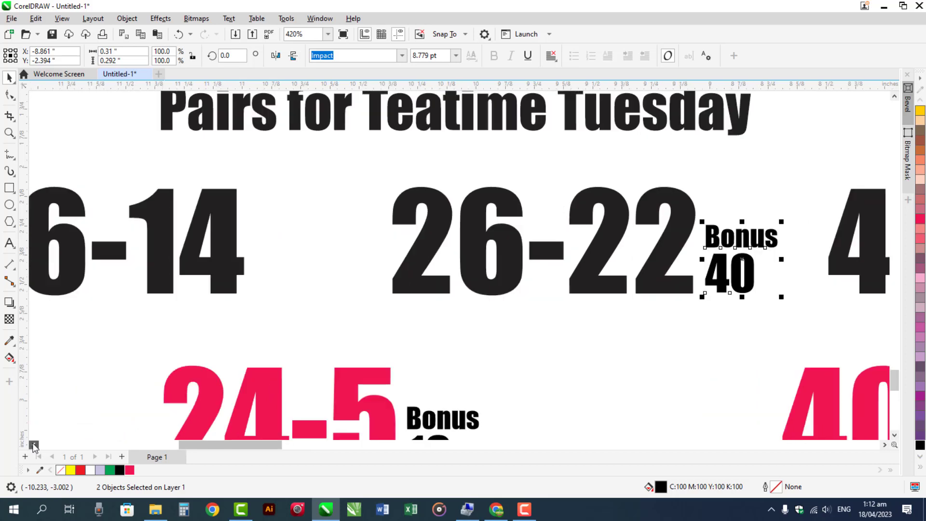
left_click(34, 444)
left_click_drag(810, 278, 356, 308)
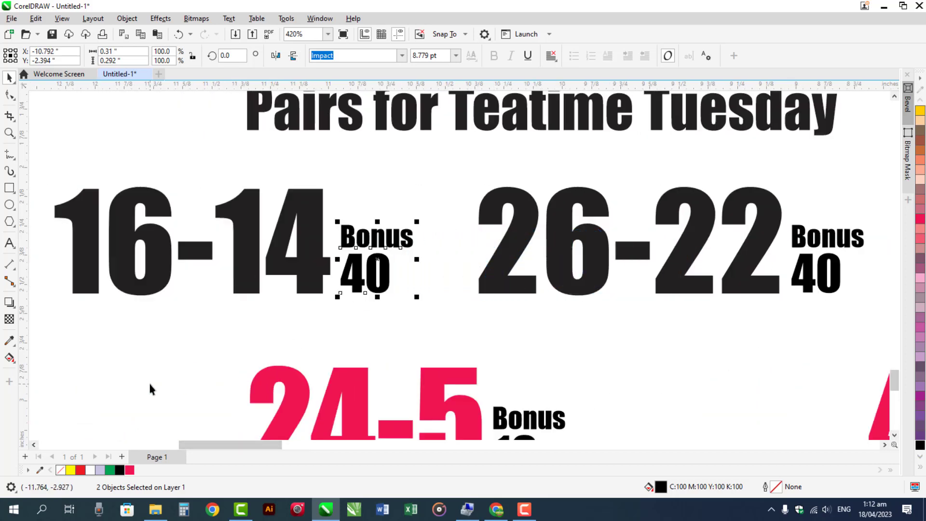
left_click(150, 384)
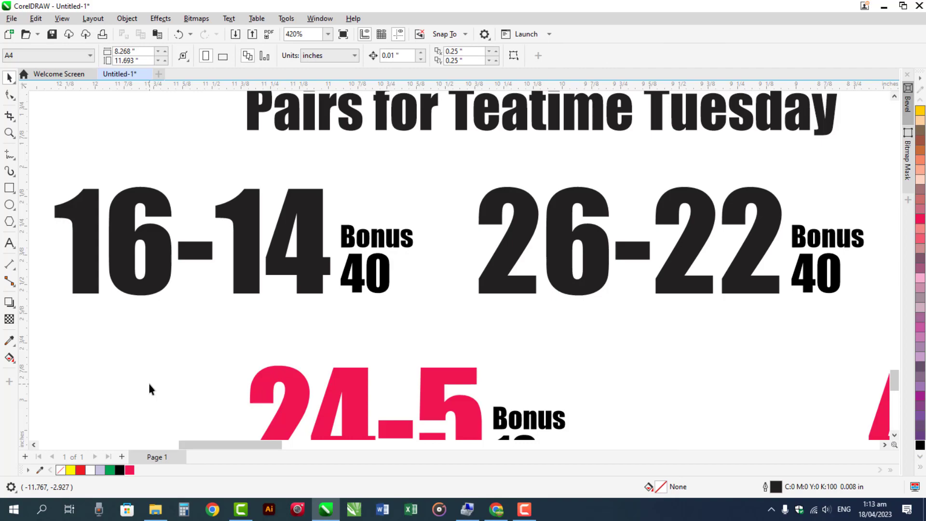